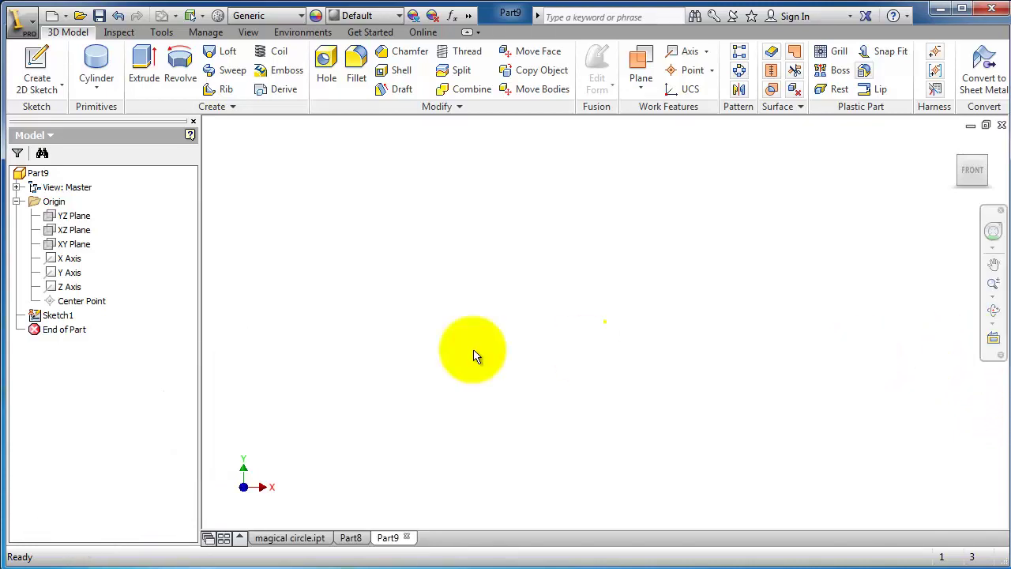
Start a new 2D sketch, Sketch2, on the XY plane of Part9.
{"action": "left_click", "coordinate": [83, 247]}
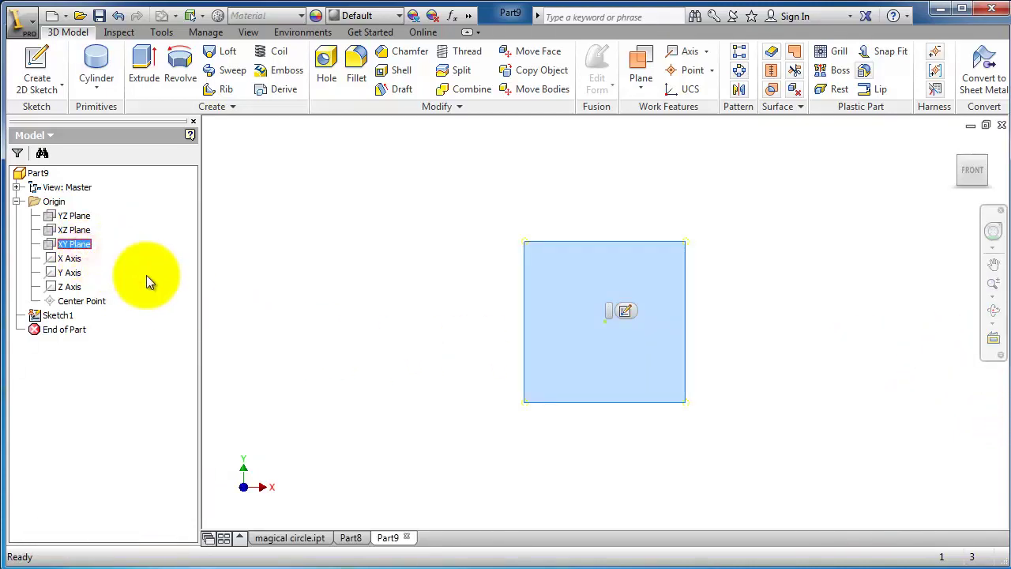
{"action": "left_click", "coordinate": [624, 313]}
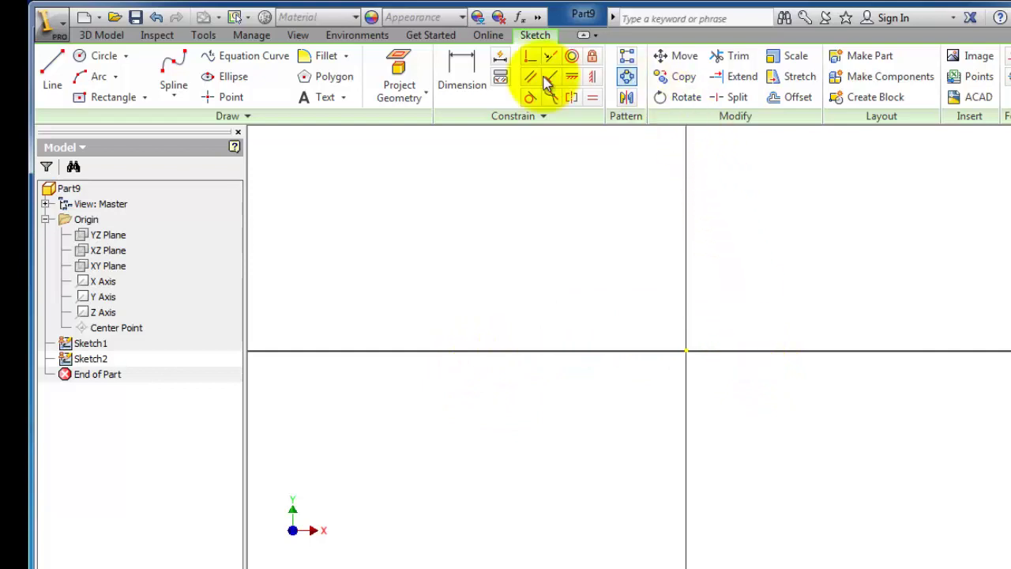
Draw a circle centred just left of the origin.
{"action": "left_click", "coordinate": [102, 63]}
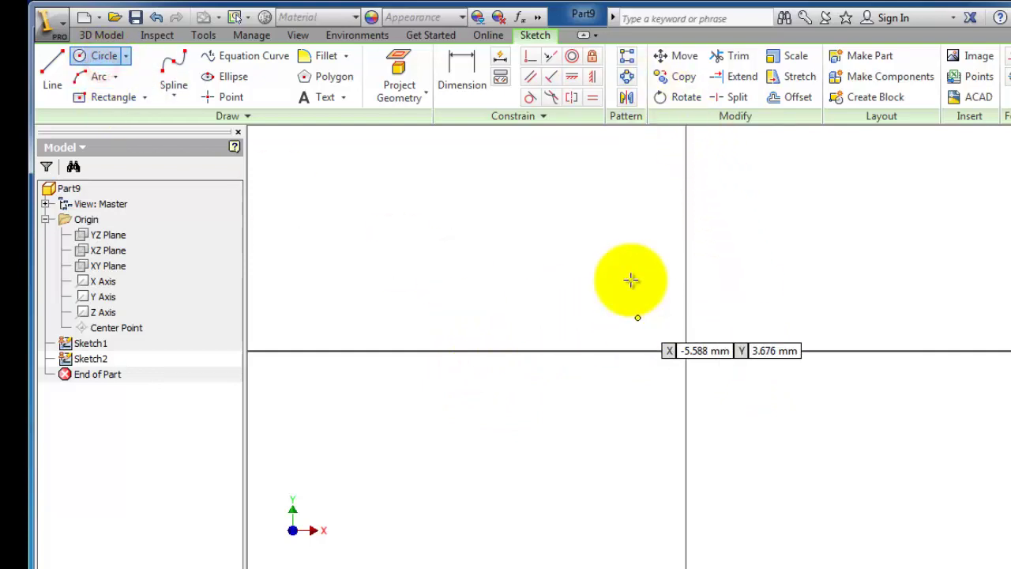
{"action": "left_click", "coordinate": [556, 287]}
{"action": "left_click", "coordinate": [530, 197]}
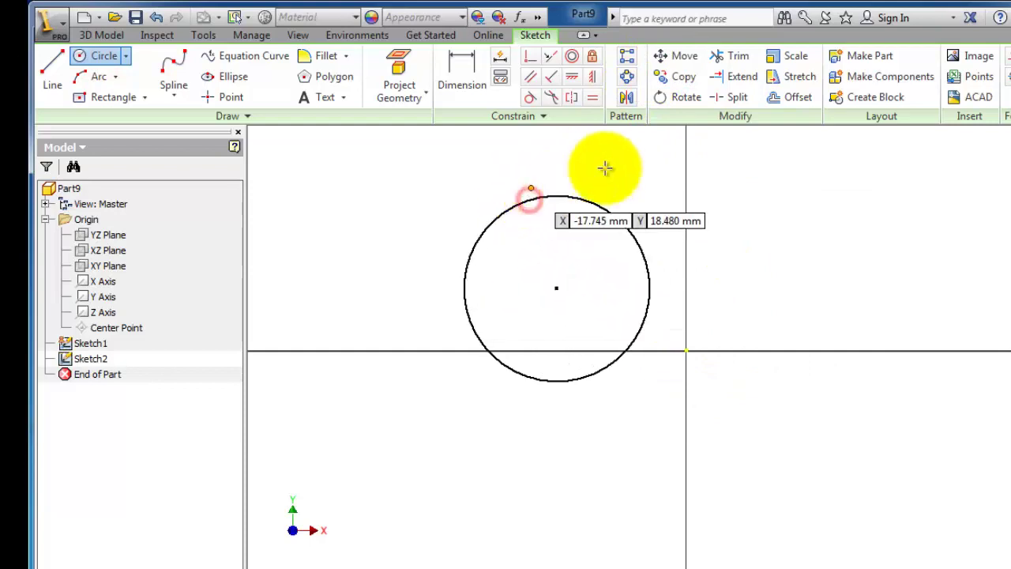
Move the circle, using the origin as base point, into the upper-right quadrant.
{"action": "left_click", "coordinate": [675, 59]}
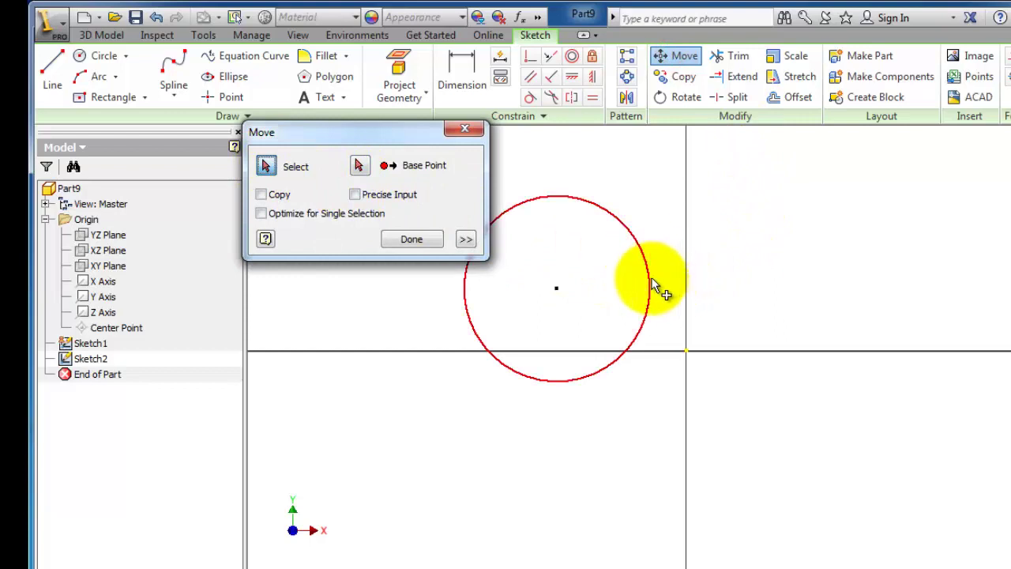
{"action": "left_click", "coordinate": [359, 165]}
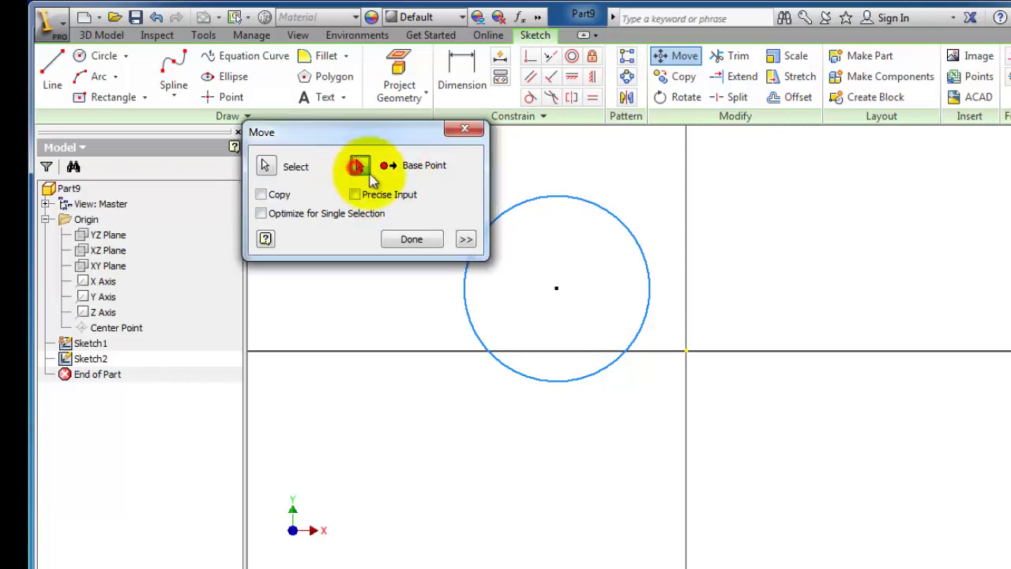
{"action": "left_click", "coordinate": [686, 353]}
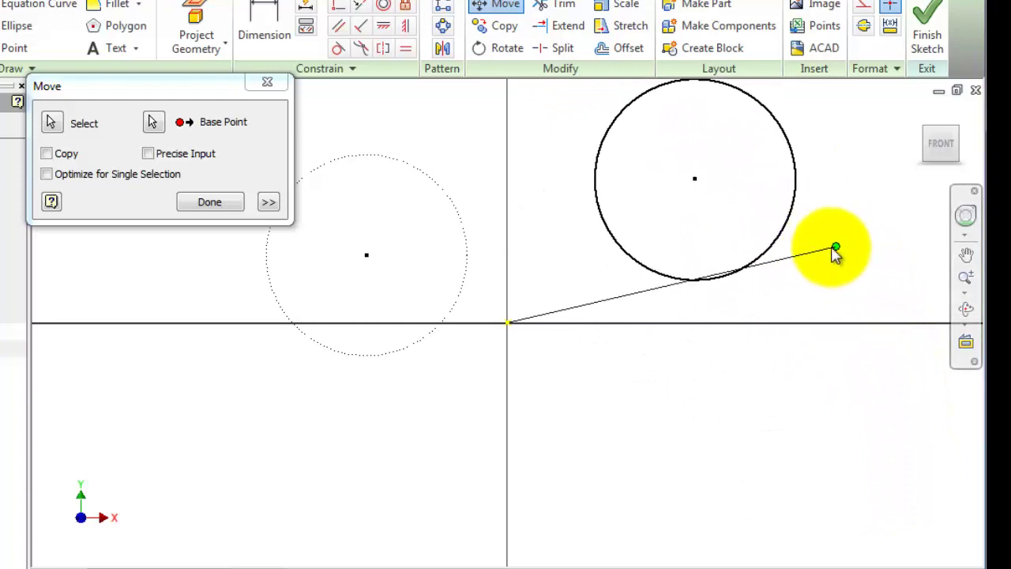
{"action": "left_click", "coordinate": [821, 238]}
{"action": "left_click", "coordinate": [207, 203]}
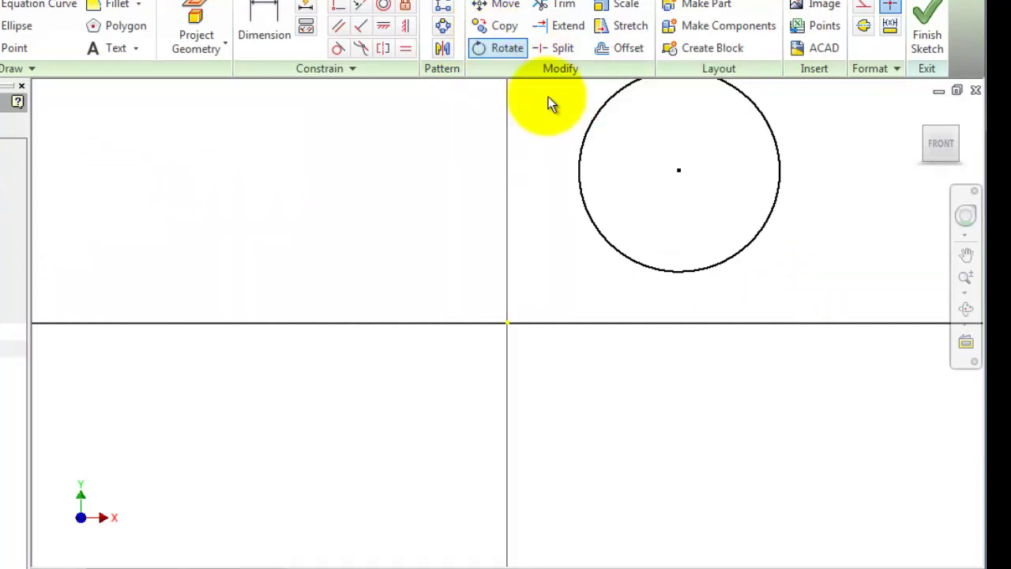
Copy the circle from an origin base point: two overlapping copies left of the origin, one at right.
{"action": "middle_click_drag", "start_coordinate": [706, 171], "coordinate": [679, 246]}
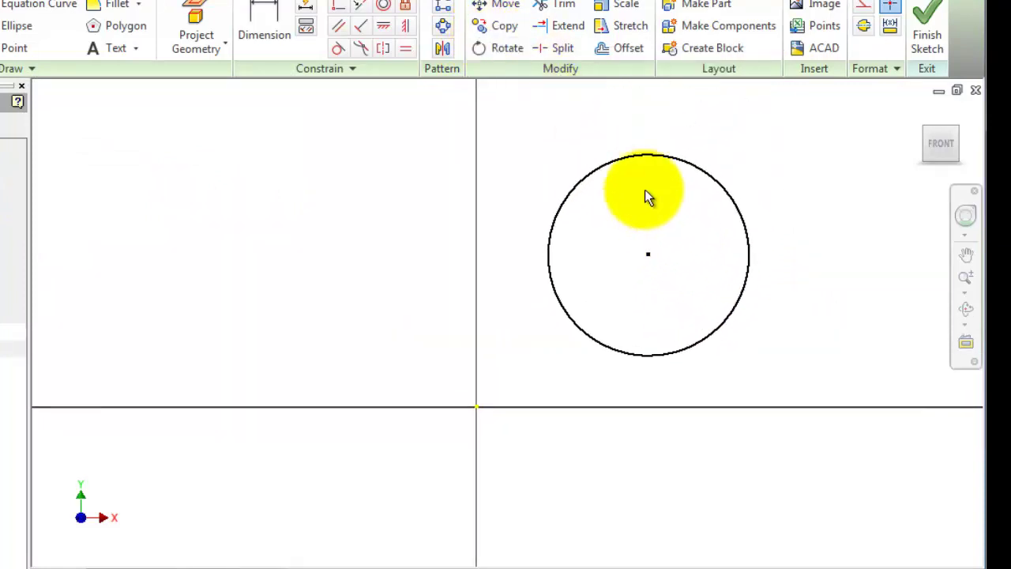
{"action": "left_click", "coordinate": [494, 28]}
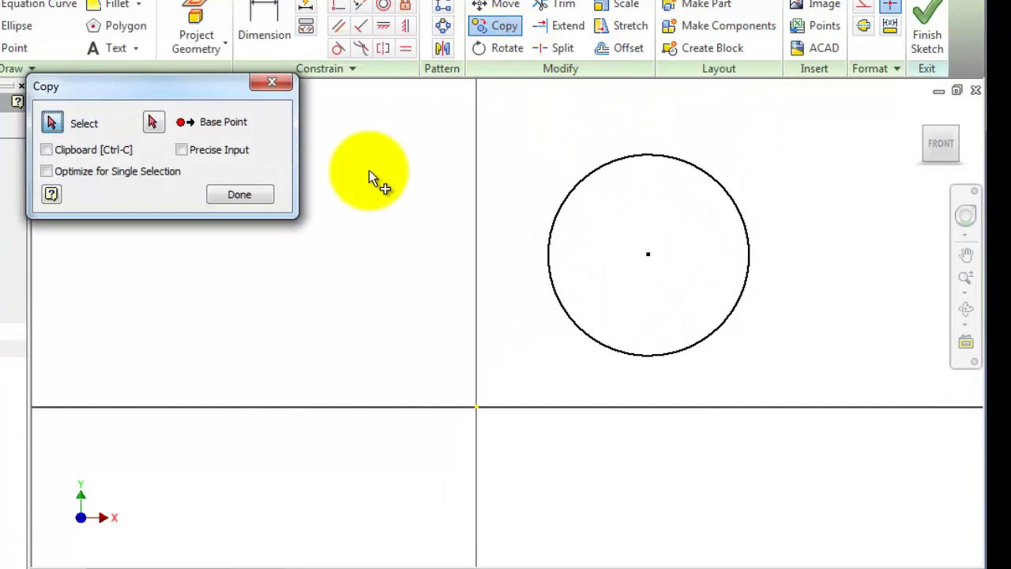
{"action": "left_click", "coordinate": [632, 168]}
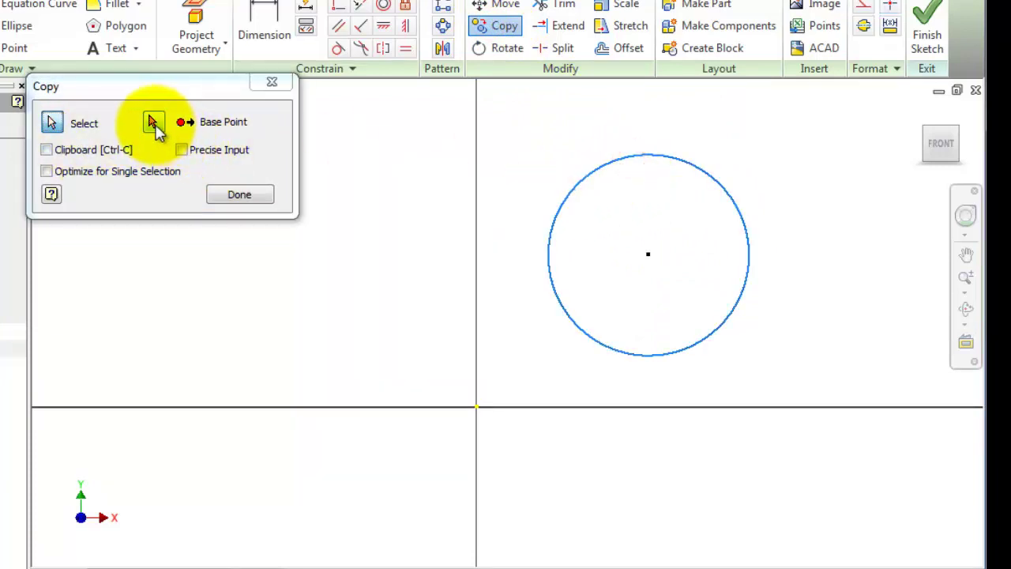
{"action": "left_click", "coordinate": [153, 122]}
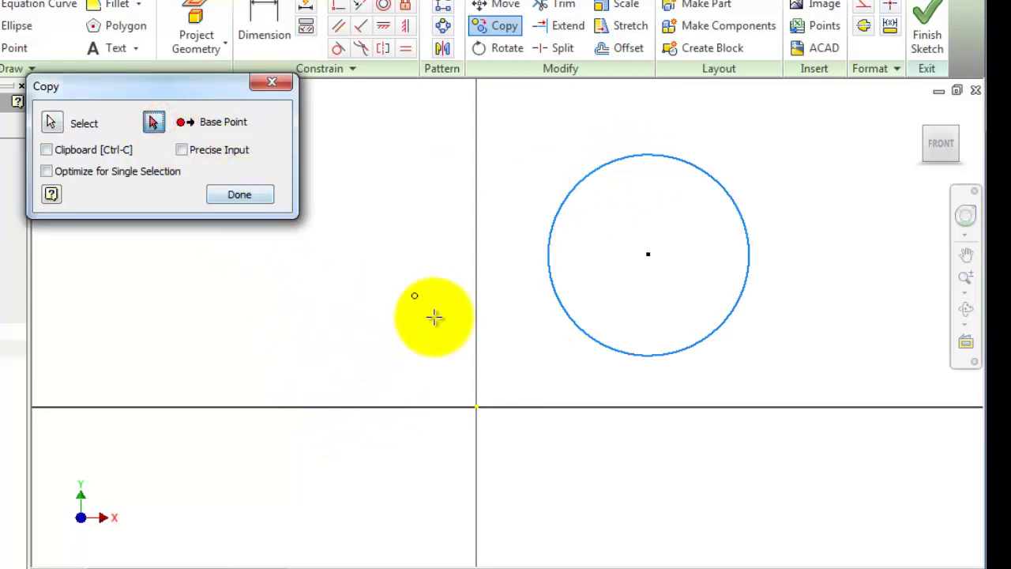
{"action": "left_click", "coordinate": [477, 407]}
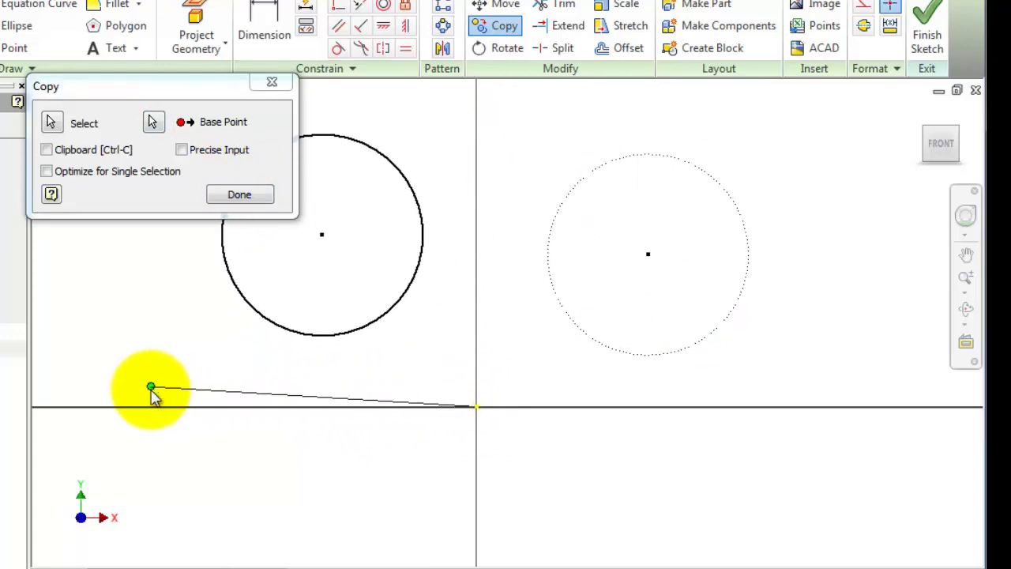
{"action": "left_click", "coordinate": [164, 413]}
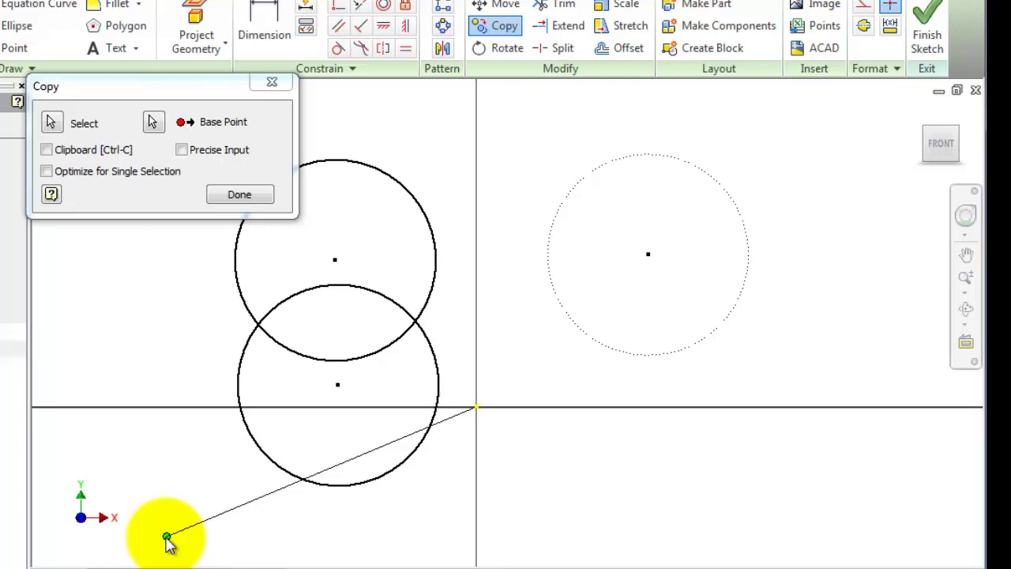
{"action": "left_click", "coordinate": [158, 538]}
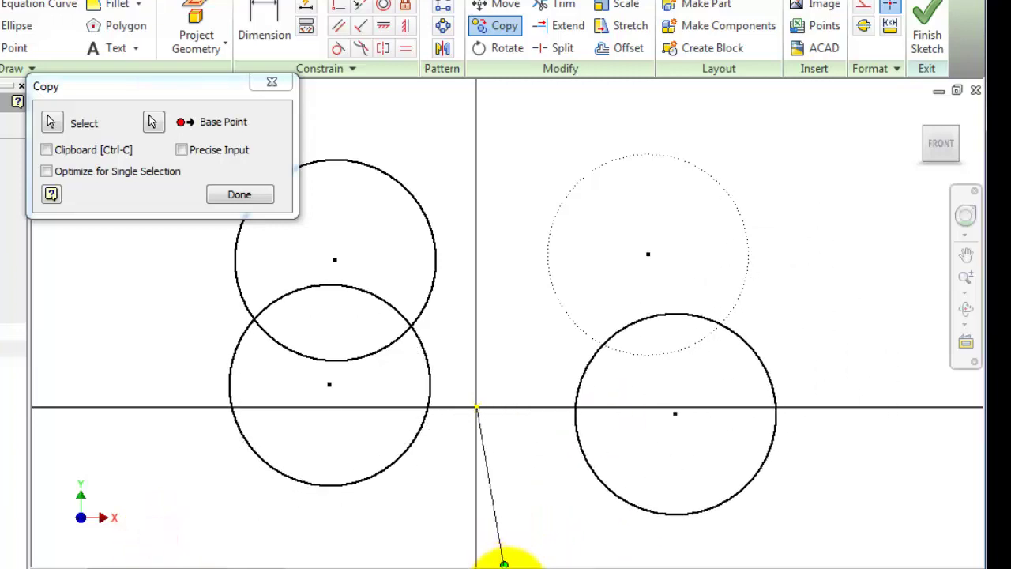
{"action": "scroll", "coordinate": [504, 564], "scroll_direction": "up", "scroll_amount": 3}
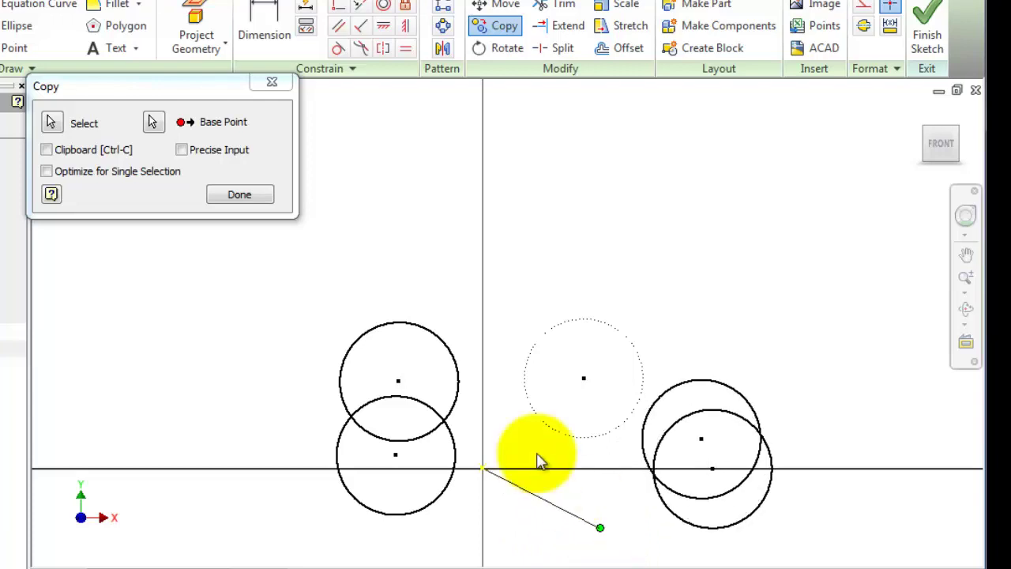
{"action": "left_click", "coordinate": [240, 195]}
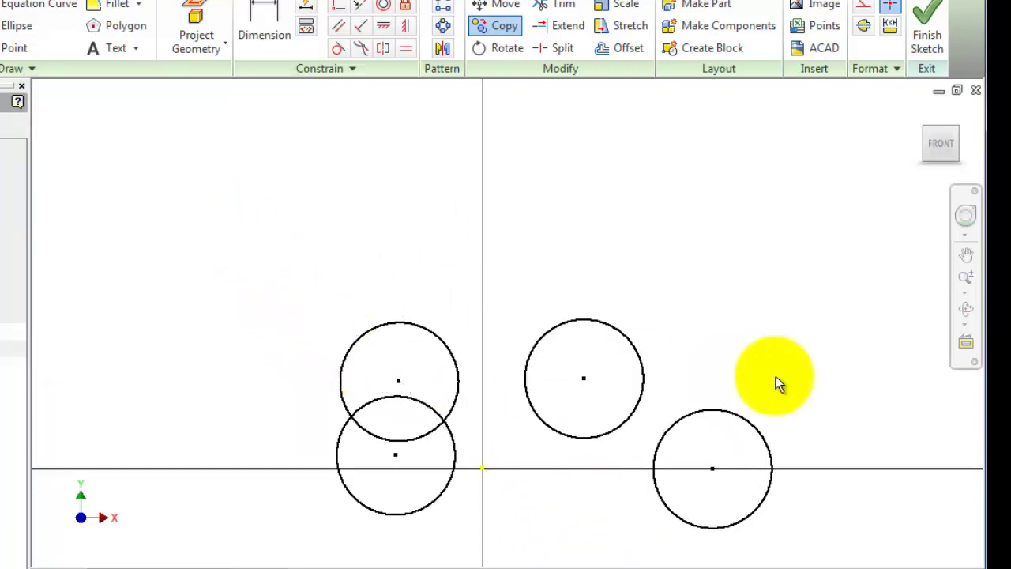
{"action": "middle_click_drag", "start_coordinate": [664, 339], "coordinate": [622, 211]}
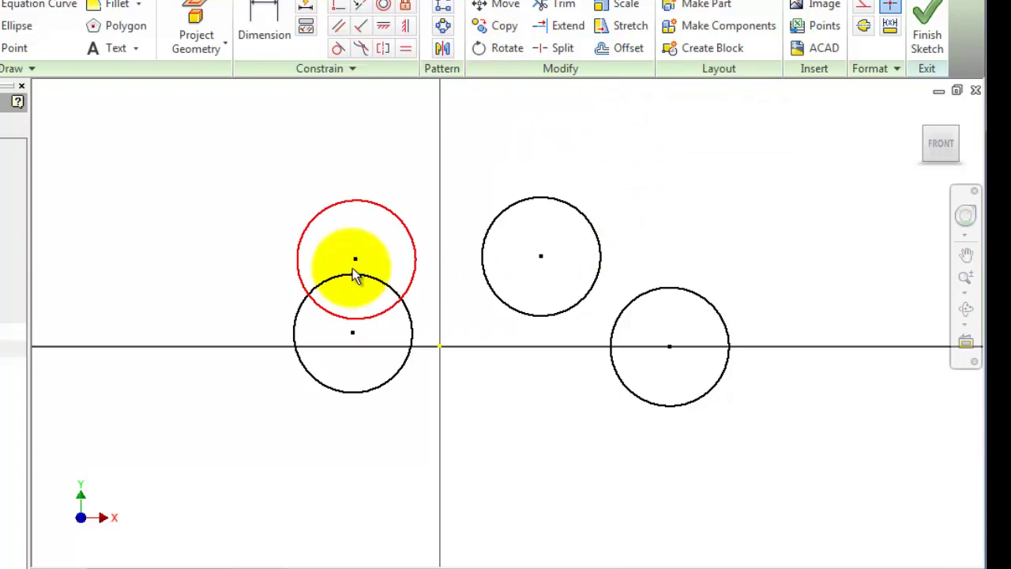
Box-select all four circles and rotate them together about the origin.
{"action": "left_click", "coordinate": [497, 49]}
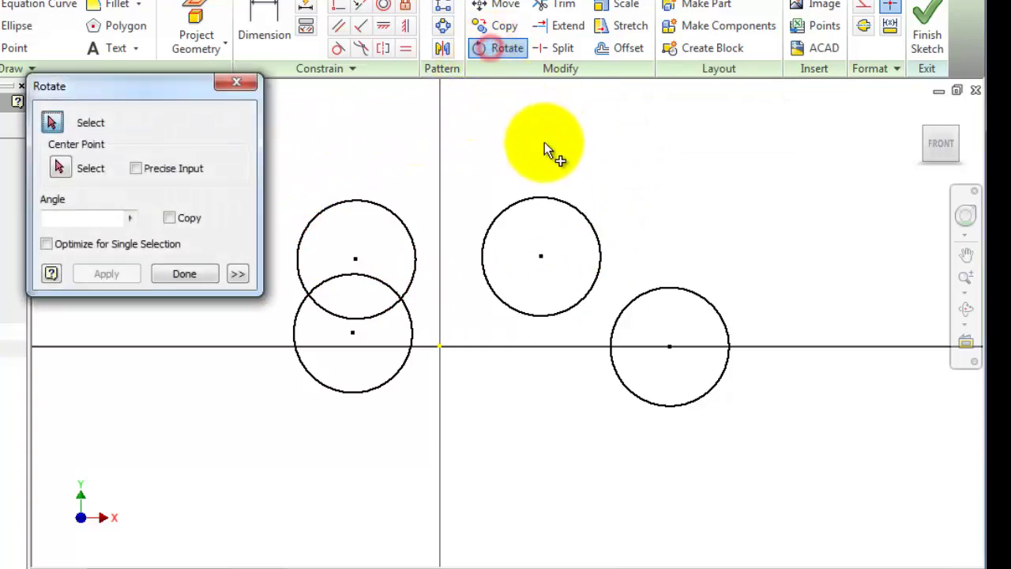
{"action": "left_click", "coordinate": [51, 123]}
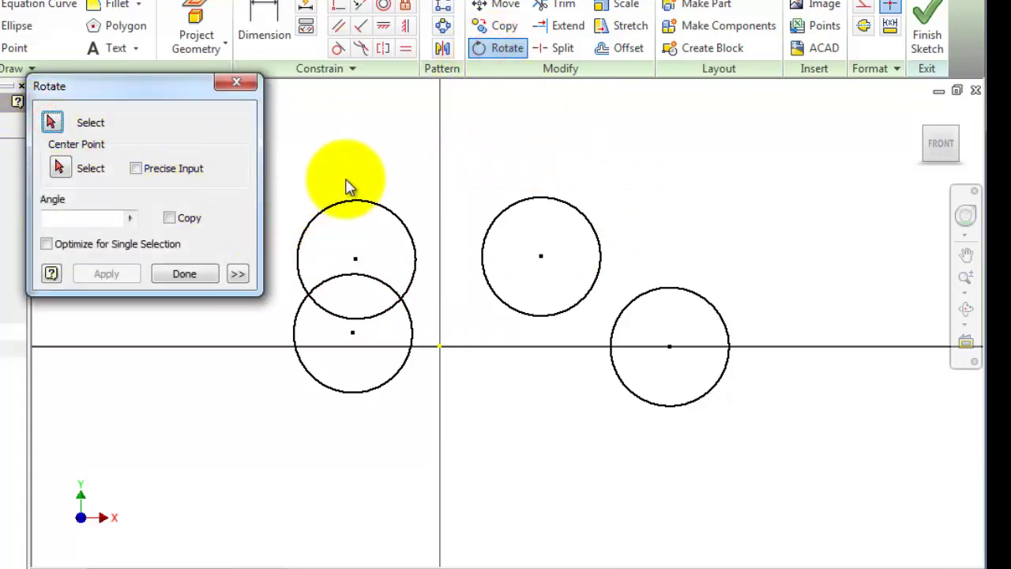
{"action": "left_click", "coordinate": [283, 165]}
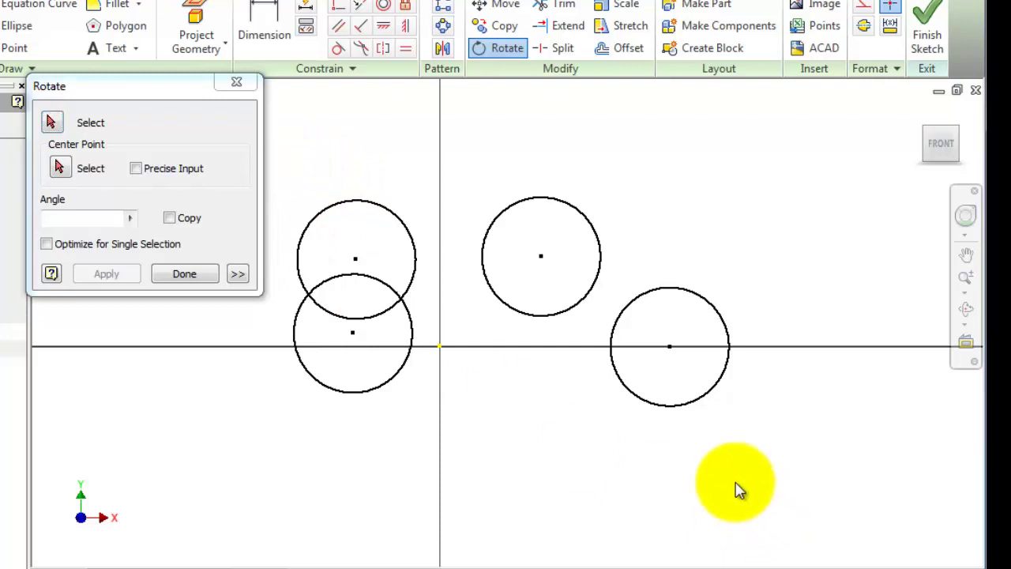
{"action": "left_click", "coordinate": [779, 476]}
{"action": "left_click", "coordinate": [49, 123]}
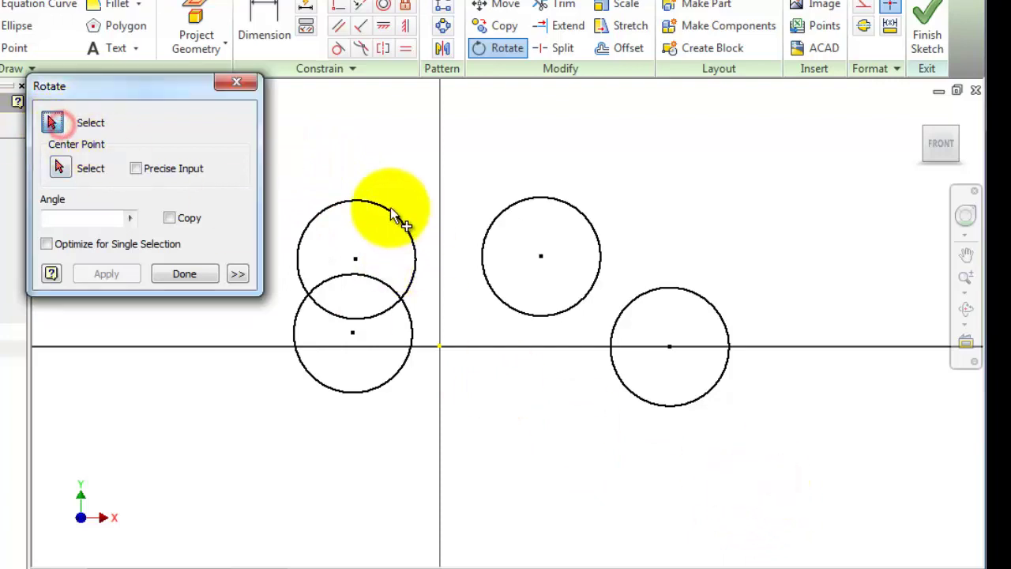
{"action": "mouse_move", "coordinate": [281, 146]}
{"action": "left_mouse_down"}
{"action": "mouse_move", "coordinate": [509, 438]}
{"action": "mouse_move", "coordinate": [784, 464]}
{"action": "left_mouse_up"}
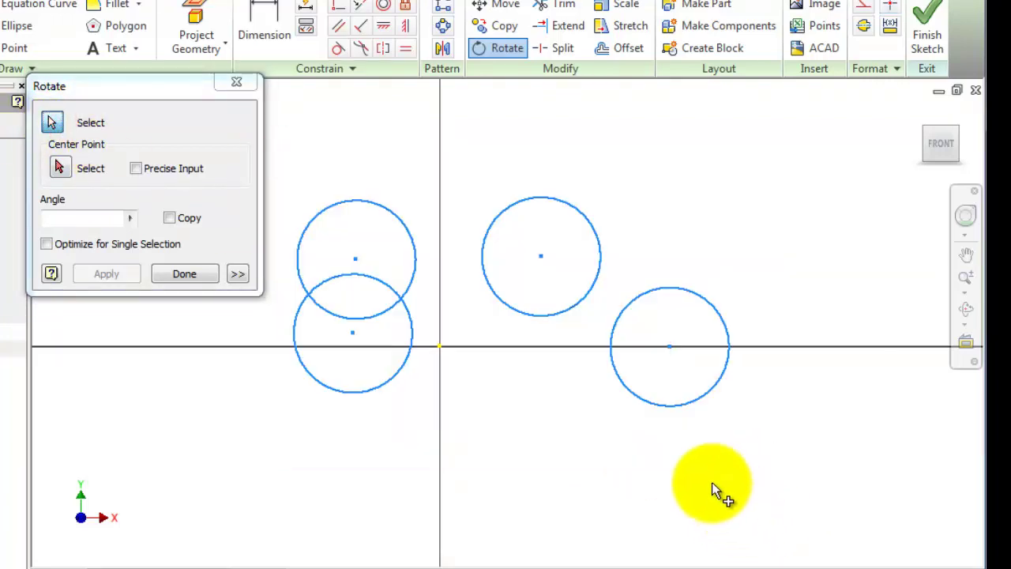
{"action": "left_click", "coordinate": [63, 168]}
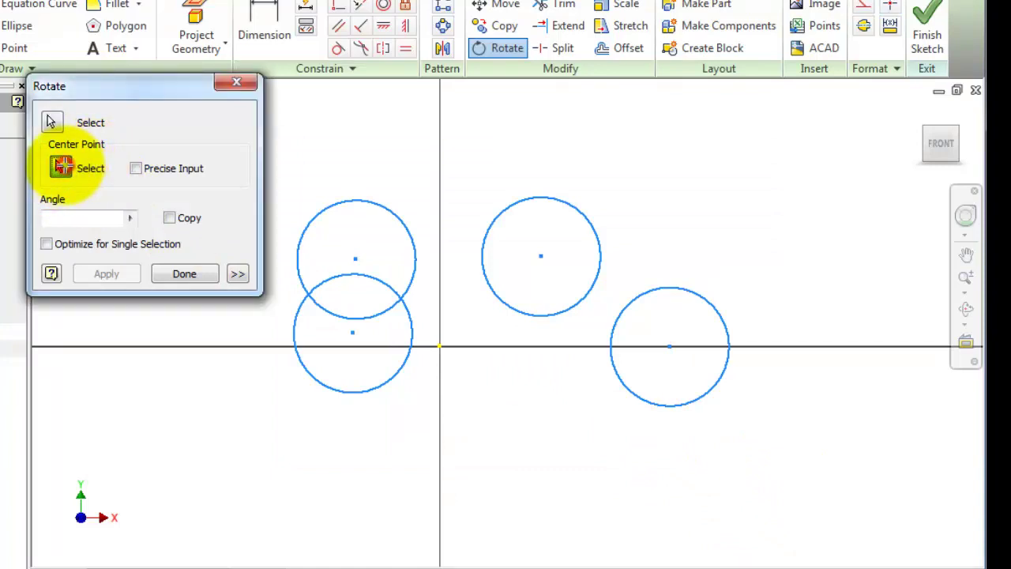
{"action": "left_click", "coordinate": [440, 347]}
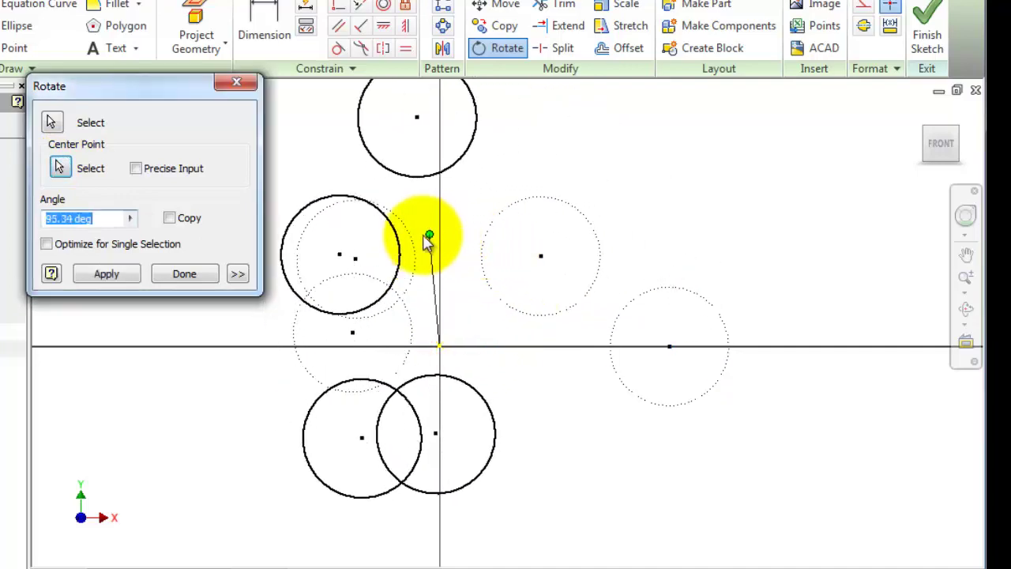
{"action": "left_click", "coordinate": [408, 235]}
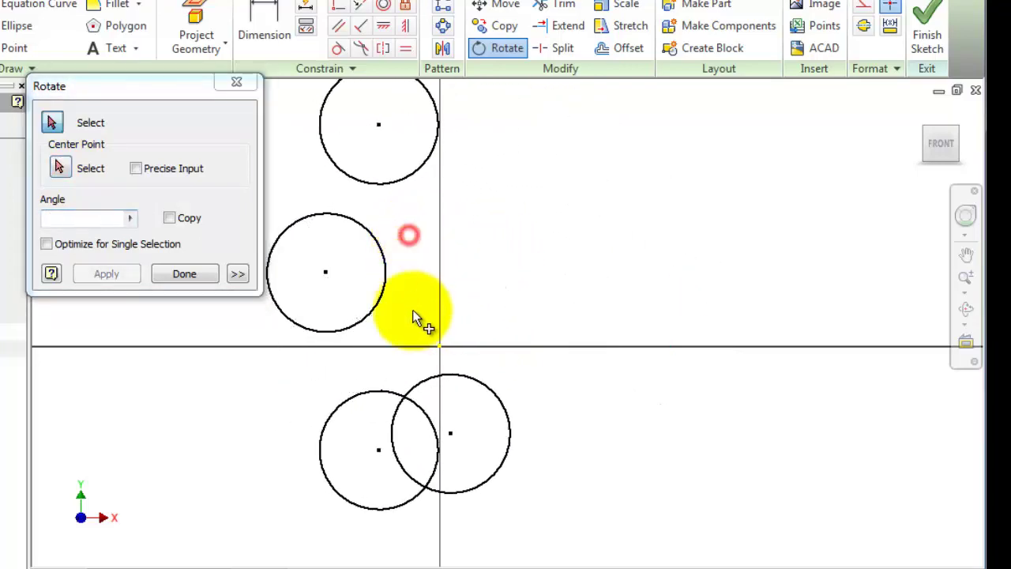
Apply the rotation, then rotate the lone left circle about the origin into the upper-right.
{"action": "left_click", "coordinate": [184, 283]}
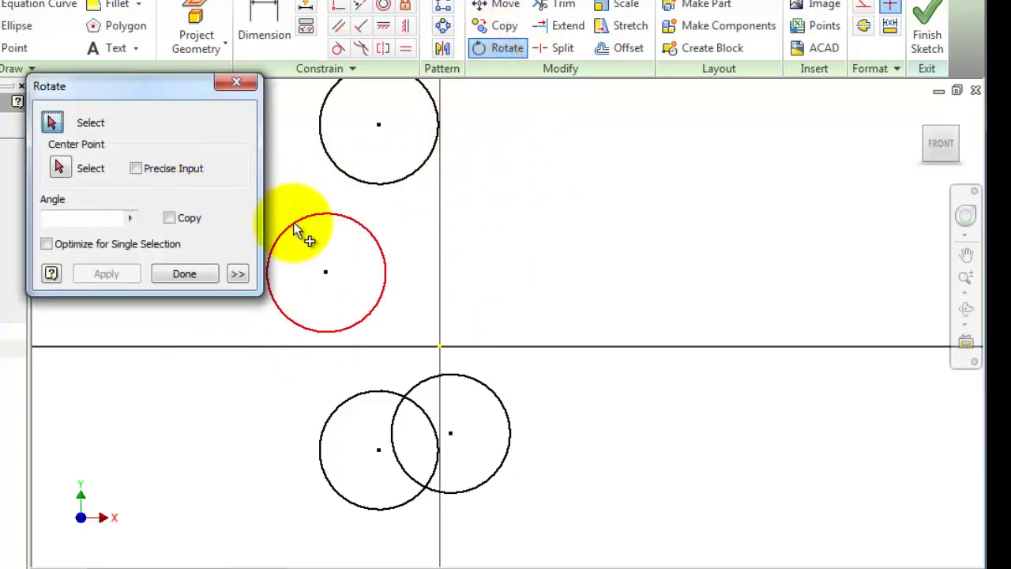
{"action": "left_click", "coordinate": [293, 223]}
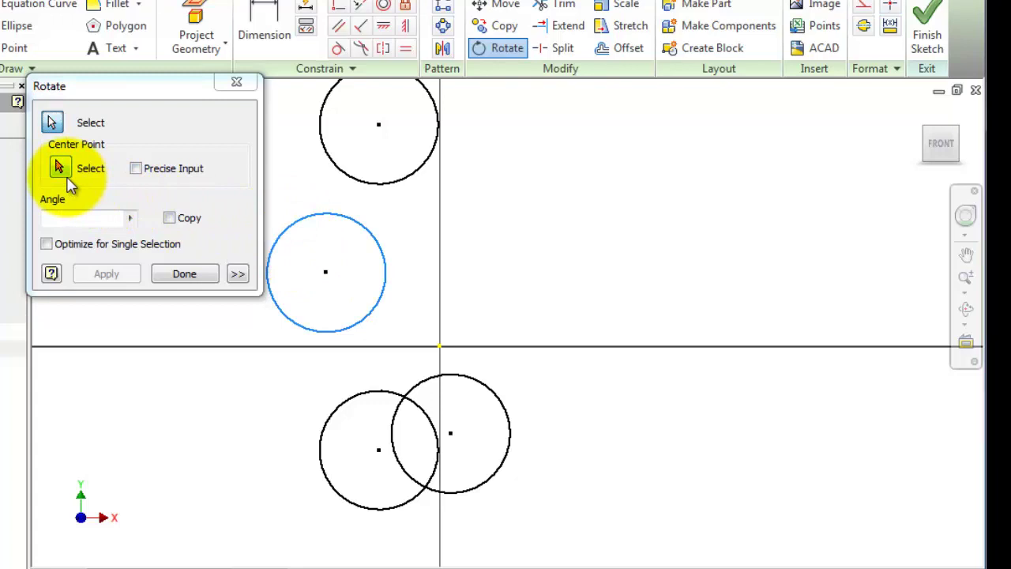
{"action": "left_click", "coordinate": [440, 346]}
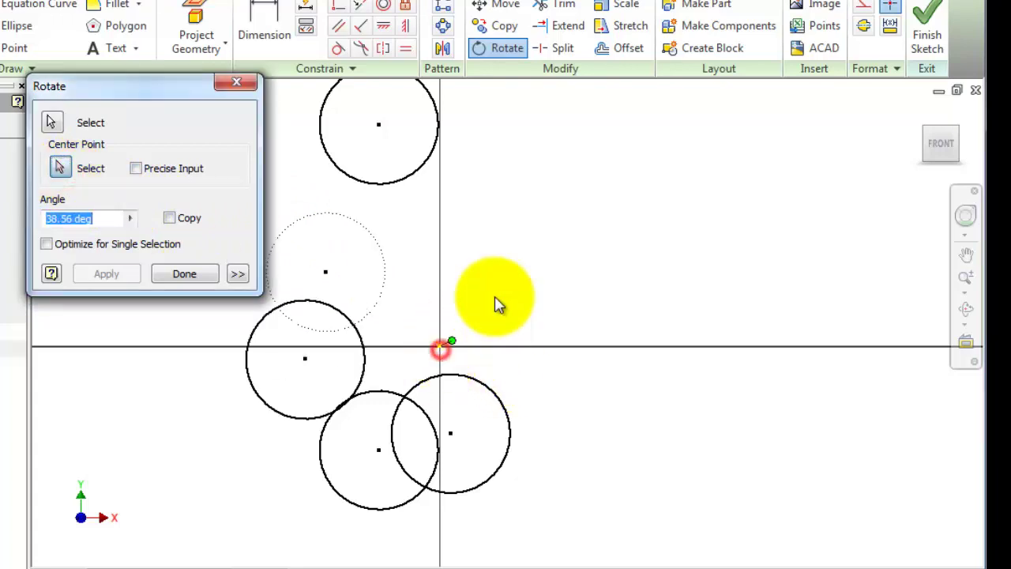
{"action": "left_click", "coordinate": [419, 421]}
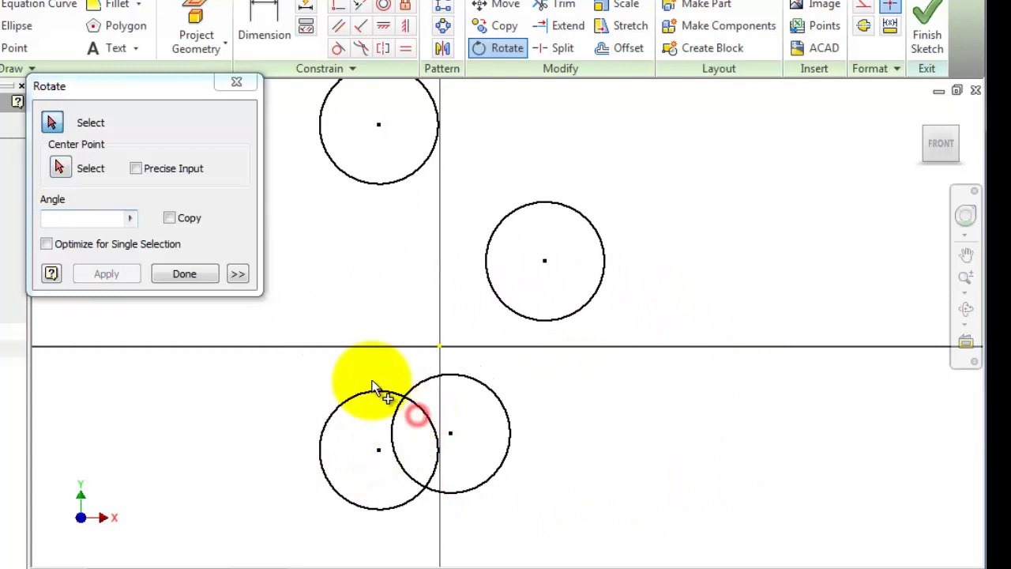
{"action": "left_click", "coordinate": [201, 277]}
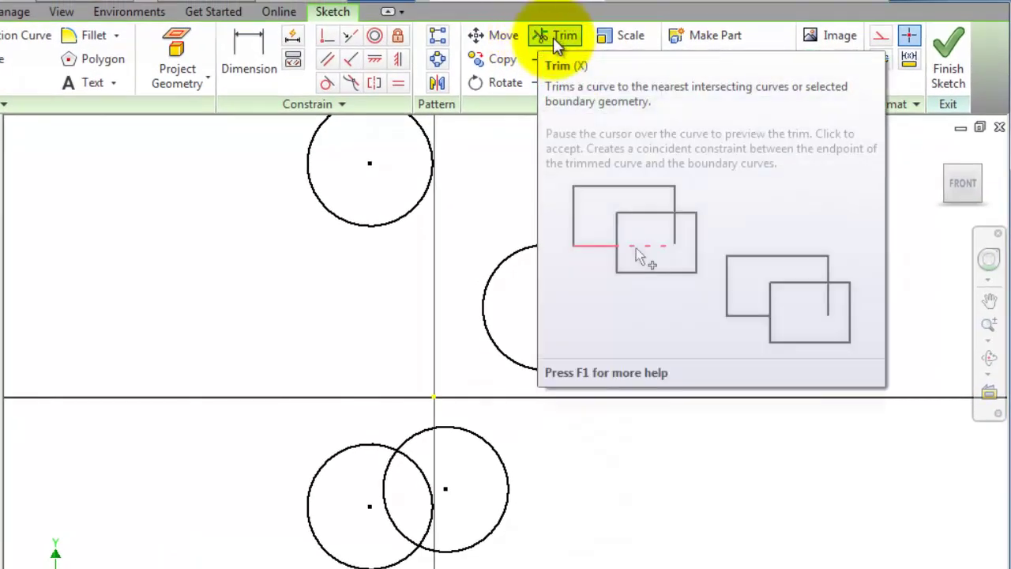
Trim away the inner arcs of the two overlapping lower circles, leaving one combined outline.
{"action": "left_click", "coordinate": [557, 41]}
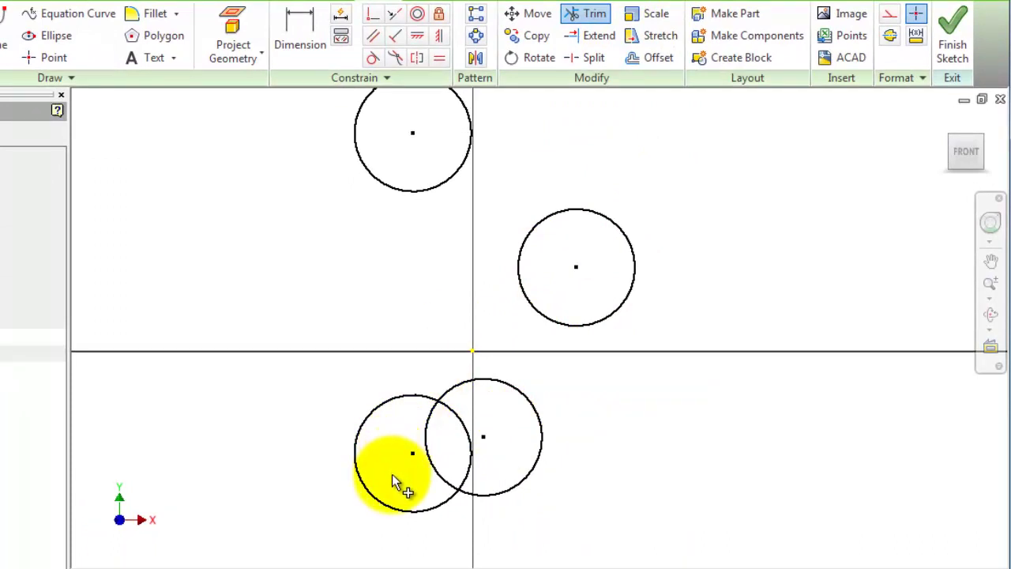
{"action": "left_click_drag", "start_coordinate": [421, 483], "coordinate": [483, 458]}
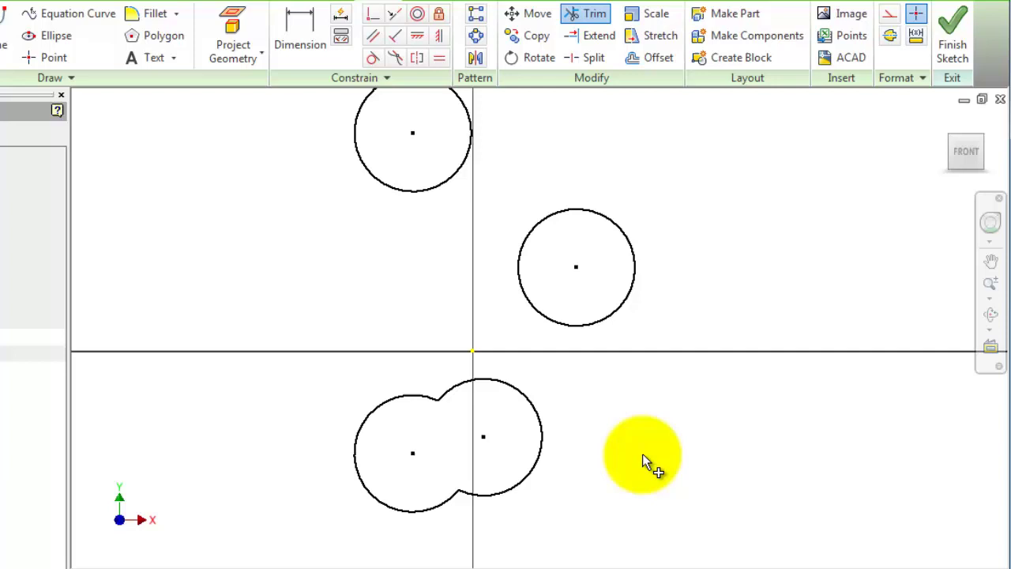
{"action": "left_click", "coordinate": [158, 164]}
Draw two crossing lines in the upper left of the sketch.
{"action": "left_click", "coordinate": [292, 292]}
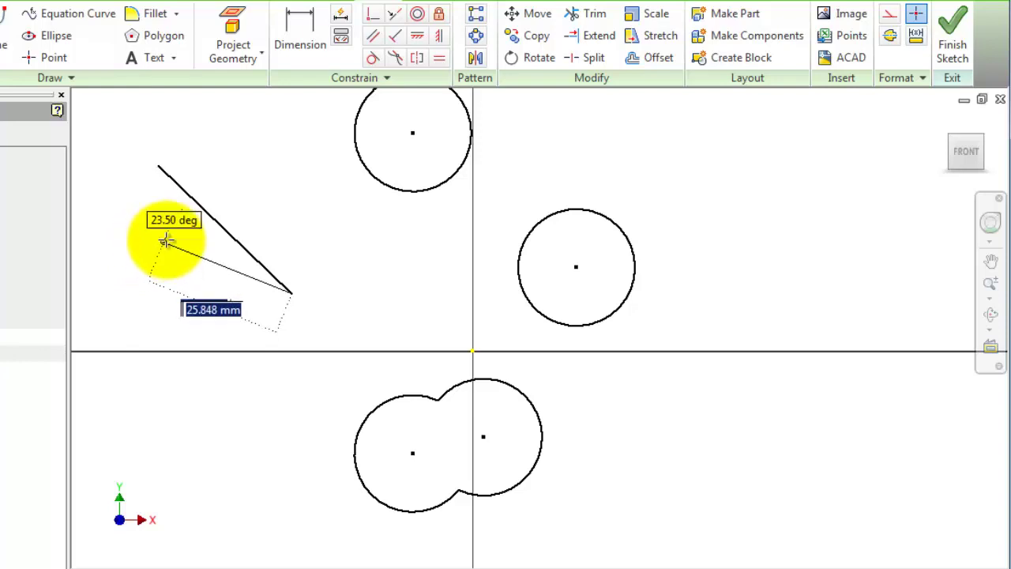
{"action": "key", "text": "Escape"}
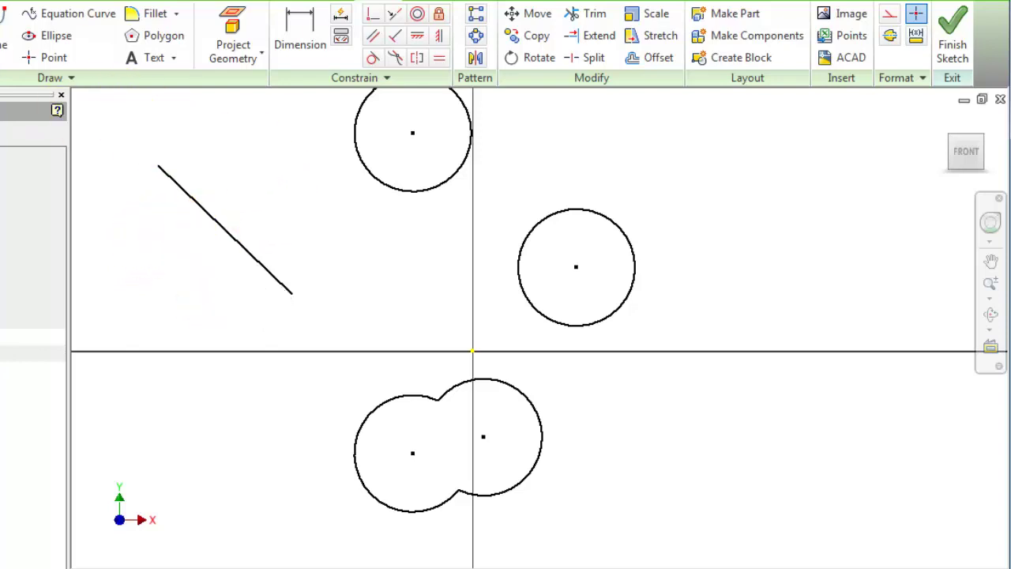
{"action": "left_click", "coordinate": [232, 226]}
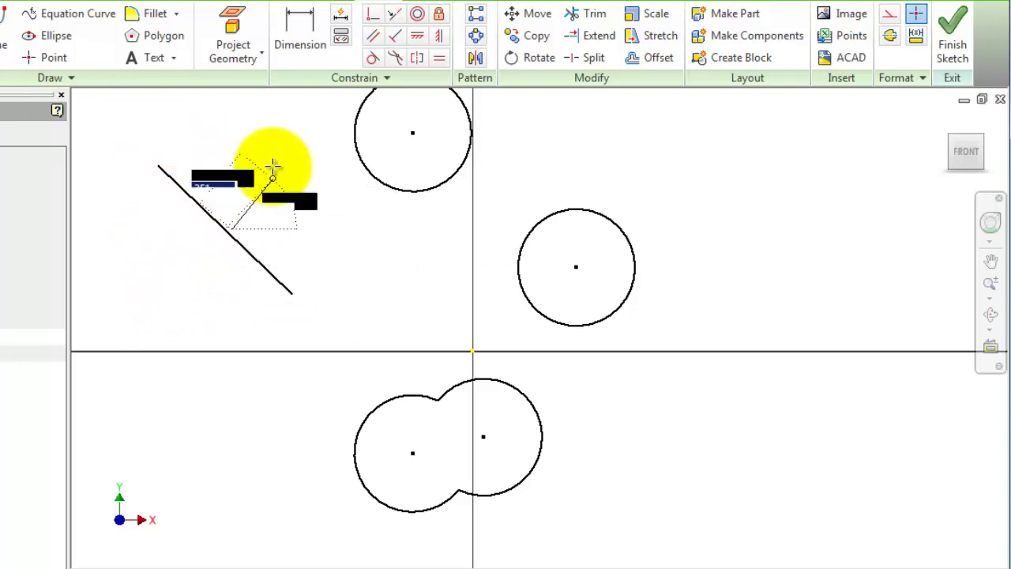
{"action": "left_click", "coordinate": [145, 282]}
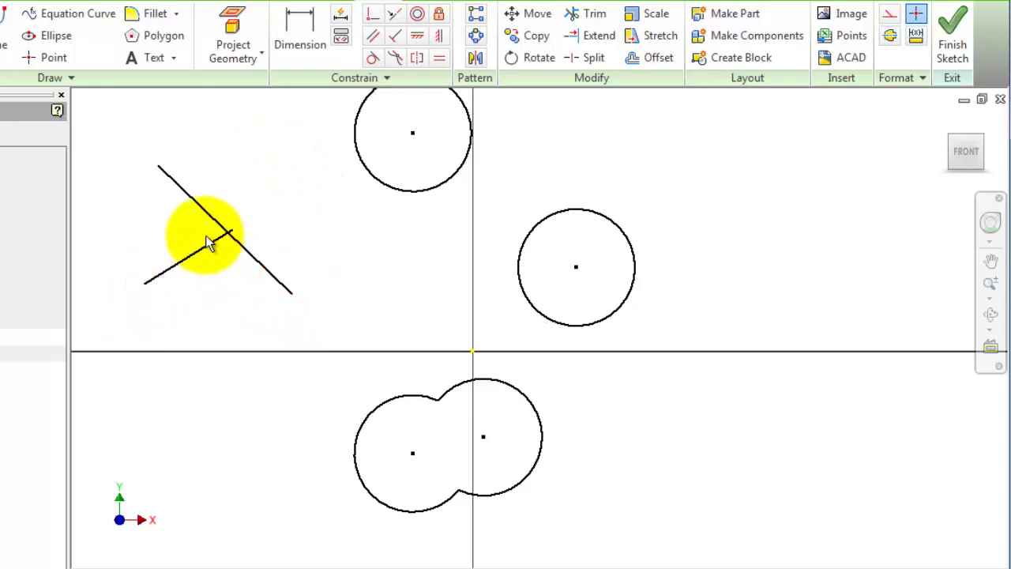
{"action": "scroll", "coordinate": [213, 237], "scroll_direction": "up", "scroll_amount": 2}
{"action": "scroll", "coordinate": [281, 253], "scroll_direction": "up", "scroll_amount": 2}
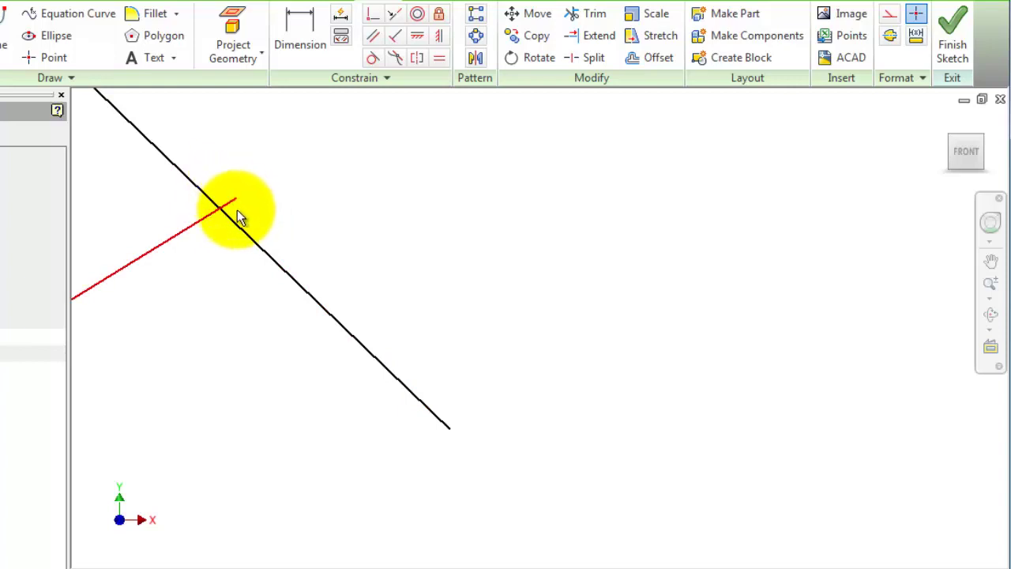
Trim both overhanging ends so the lines meet at a clean V corner.
{"action": "left_click", "coordinate": [594, 14]}
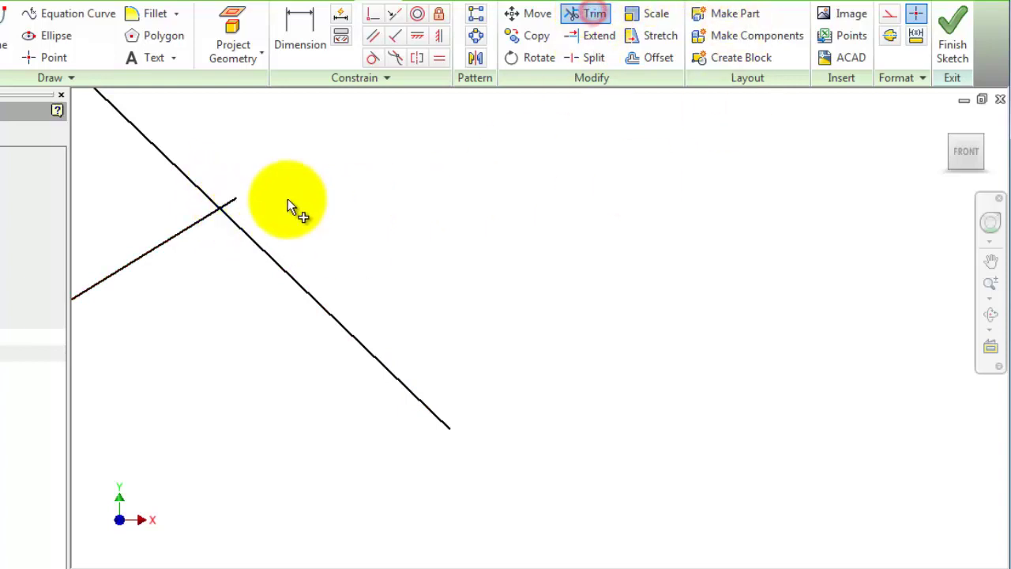
{"action": "left_click", "coordinate": [225, 206]}
{"action": "scroll", "coordinate": [364, 235], "scroll_direction": "down", "scroll_amount": 3}
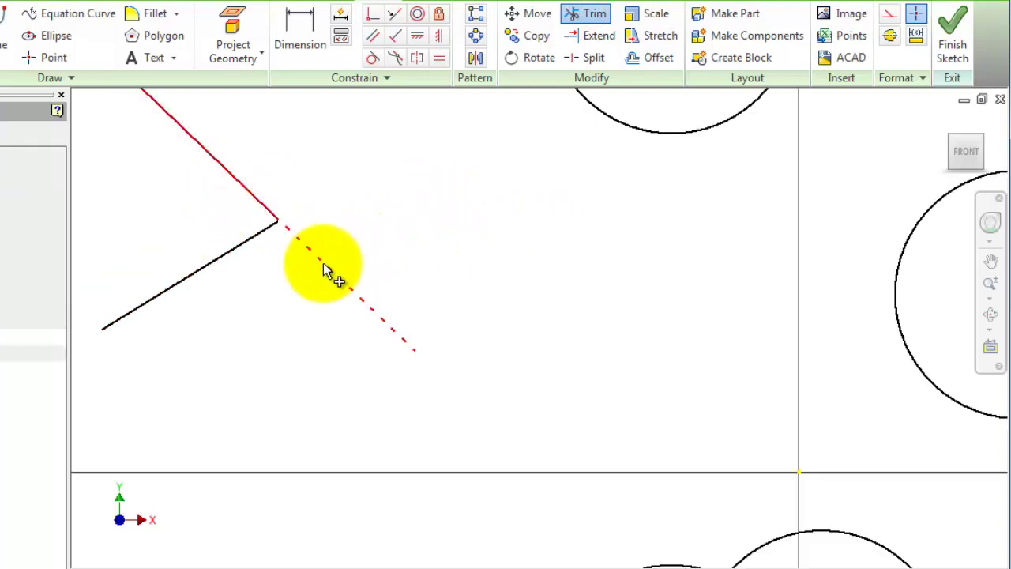
{"action": "scroll", "coordinate": [327, 275], "scroll_direction": "down", "scroll_amount": 3}
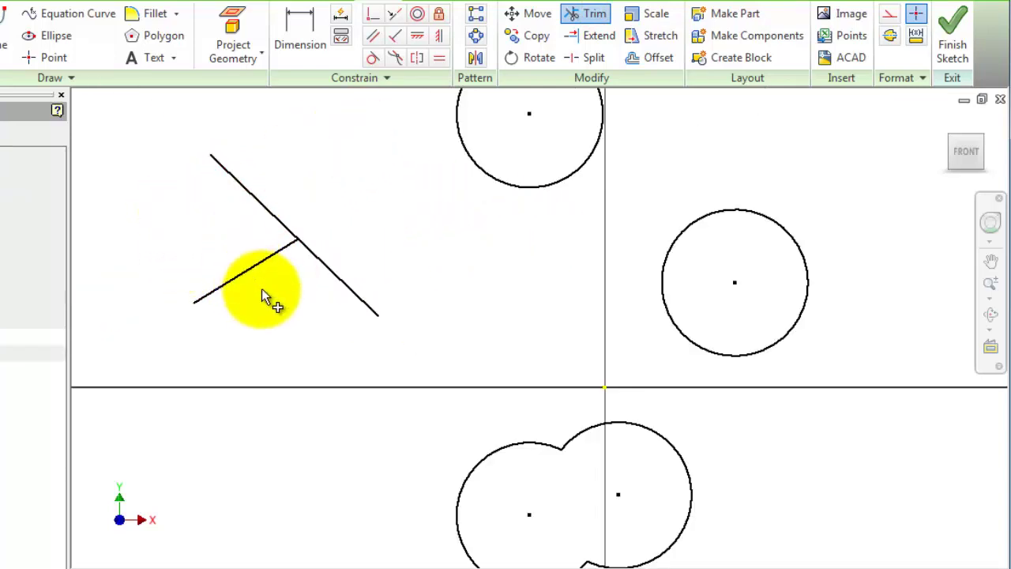
{"action": "left_click", "coordinate": [328, 269]}
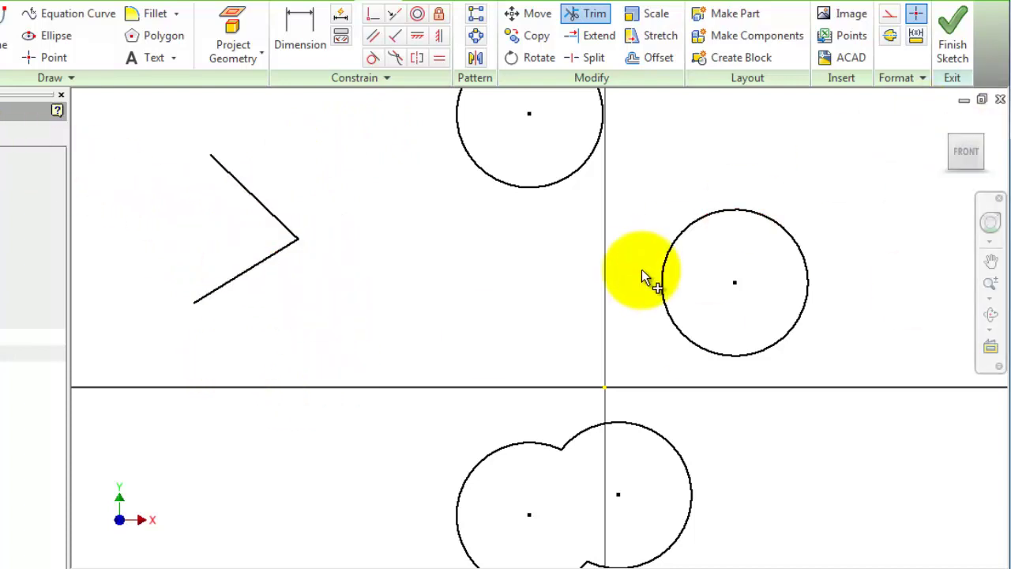
{"action": "mouse_move", "coordinate": [571, 300]}
{"action": "middle_mouse_down"}
{"action": "mouse_move", "coordinate": [642, 381]}
{"action": "mouse_move", "coordinate": [625, 355]}
{"action": "mouse_move", "coordinate": [521, 316]}
{"action": "mouse_move", "coordinate": [571, 312]}
{"action": "middle_mouse_up"}
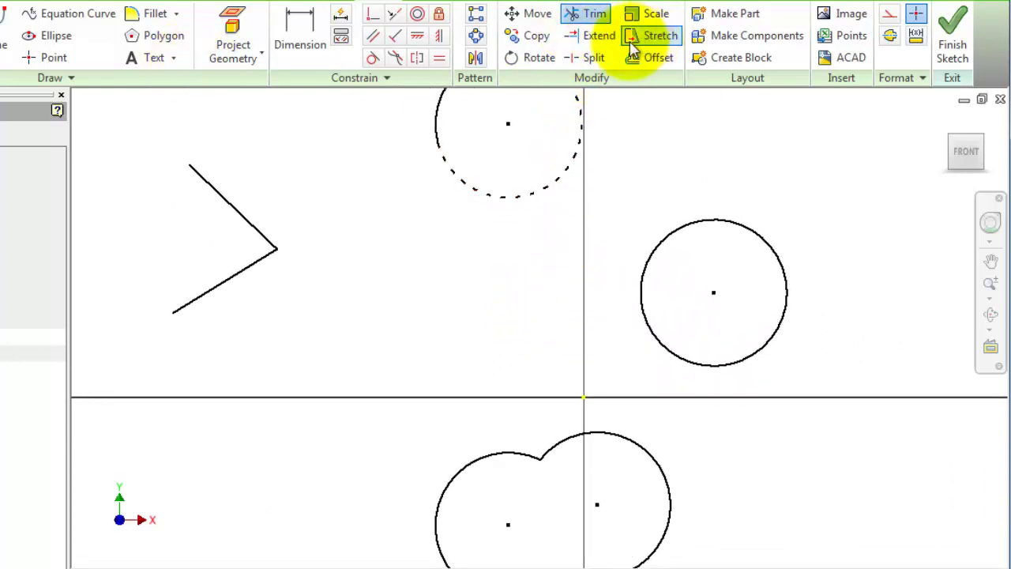
Draw a long shallow line and a separate shorter diagonal line below the horizontal axis.
{"action": "key", "text": "Escape"}
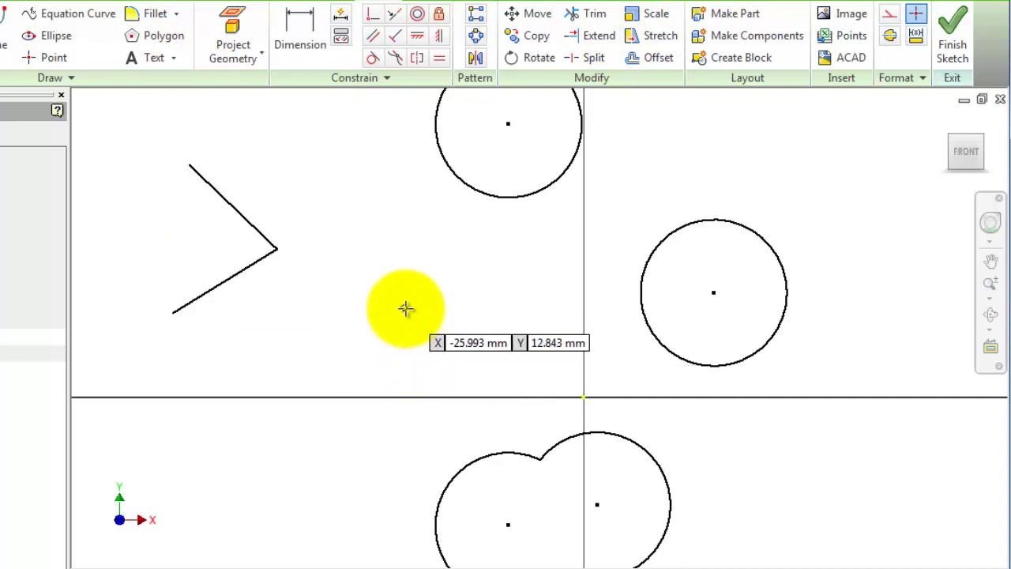
{"action": "scroll", "coordinate": [798, 352], "scroll_direction": "down", "scroll_amount": 3}
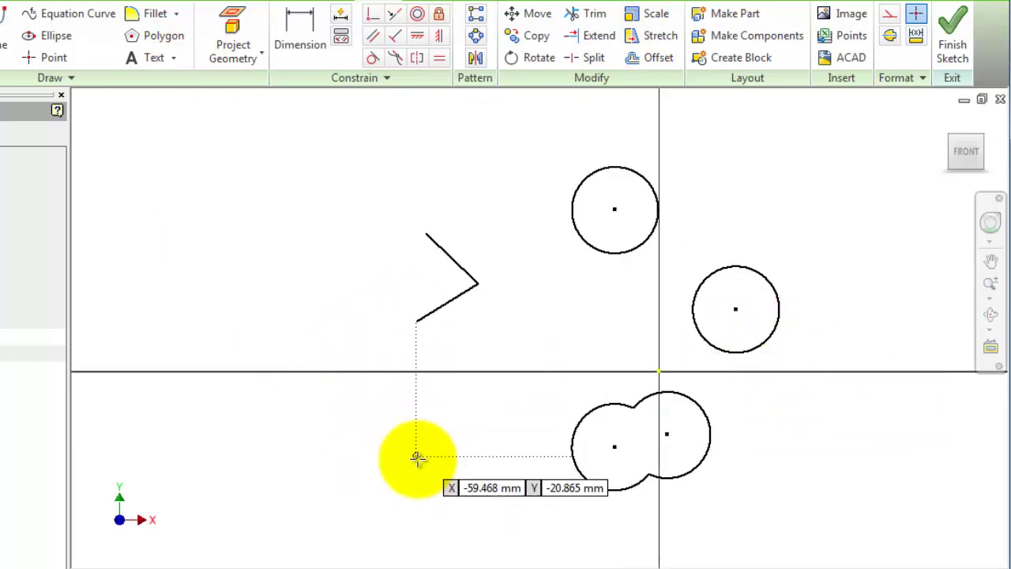
{"action": "scroll", "coordinate": [417, 458], "scroll_direction": "up", "scroll_amount": 3}
{"action": "left_click", "coordinate": [225, 364]}
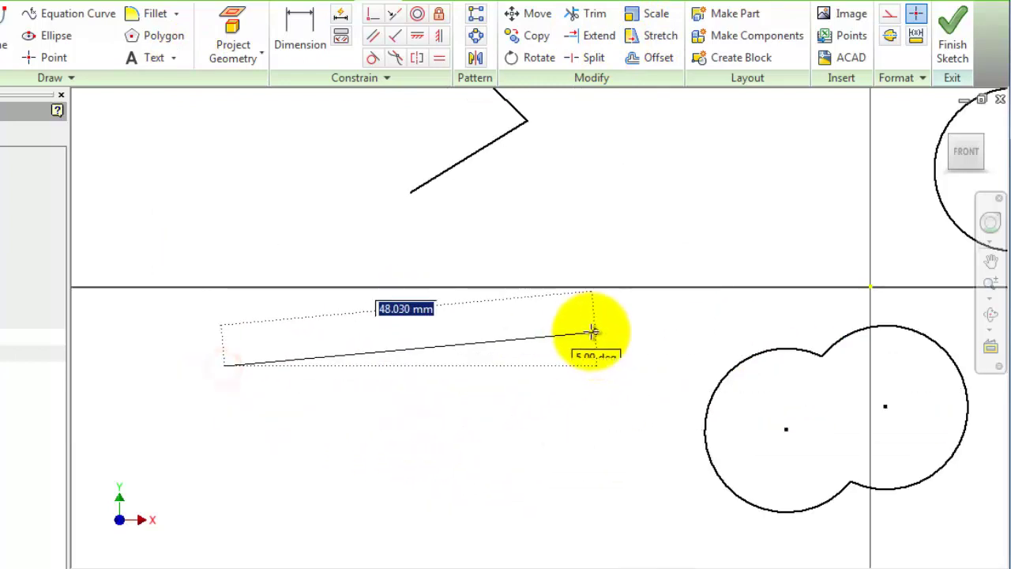
{"action": "left_click", "coordinate": [556, 330]}
{"action": "key", "text": "Escape"}
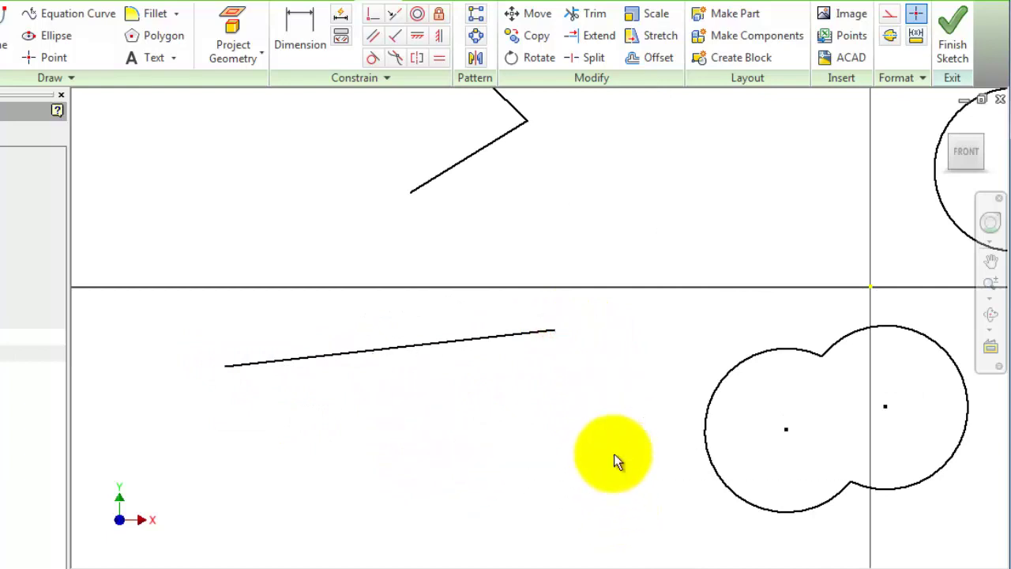
{"action": "left_click", "coordinate": [448, 541]}
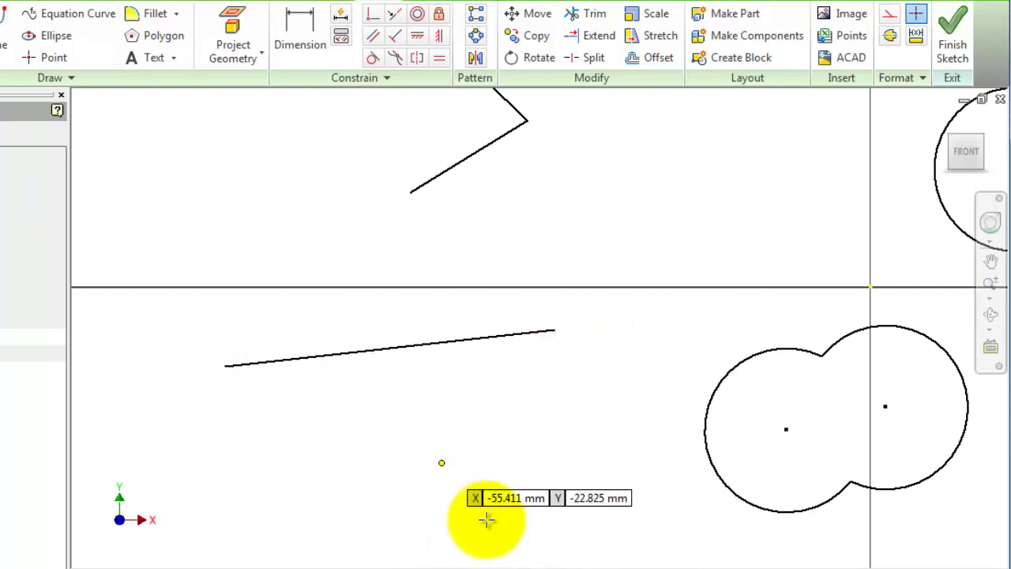
{"action": "left_click", "coordinate": [443, 528]}
{"action": "left_click", "coordinate": [632, 397]}
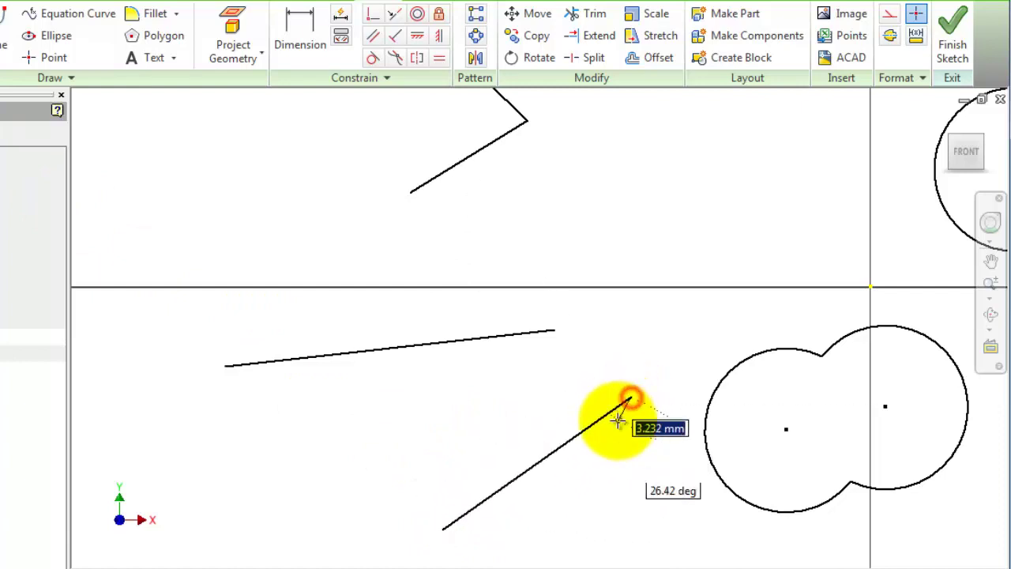
{"action": "key", "text": "Escape"}
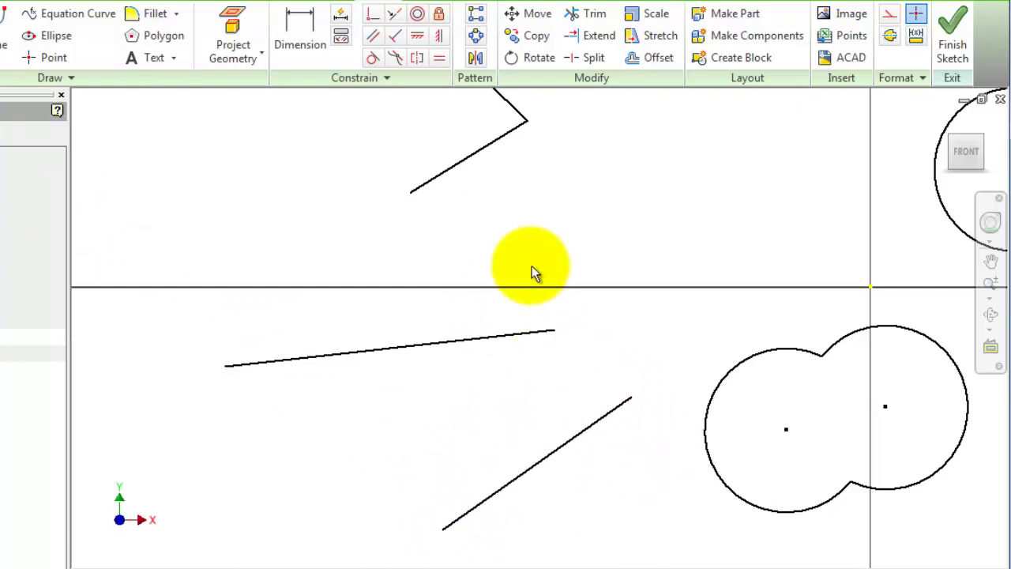
Extend the shallow and diagonal lines until they meet, undoing the overshoot through the circle.
{"action": "left_click", "coordinate": [591, 40]}
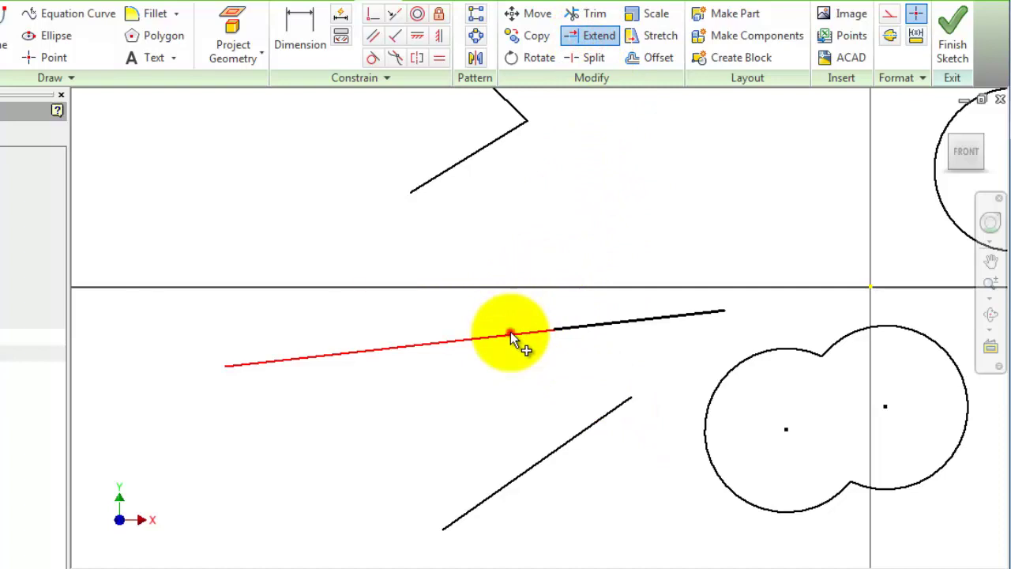
{"action": "left_click", "coordinate": [510, 334]}
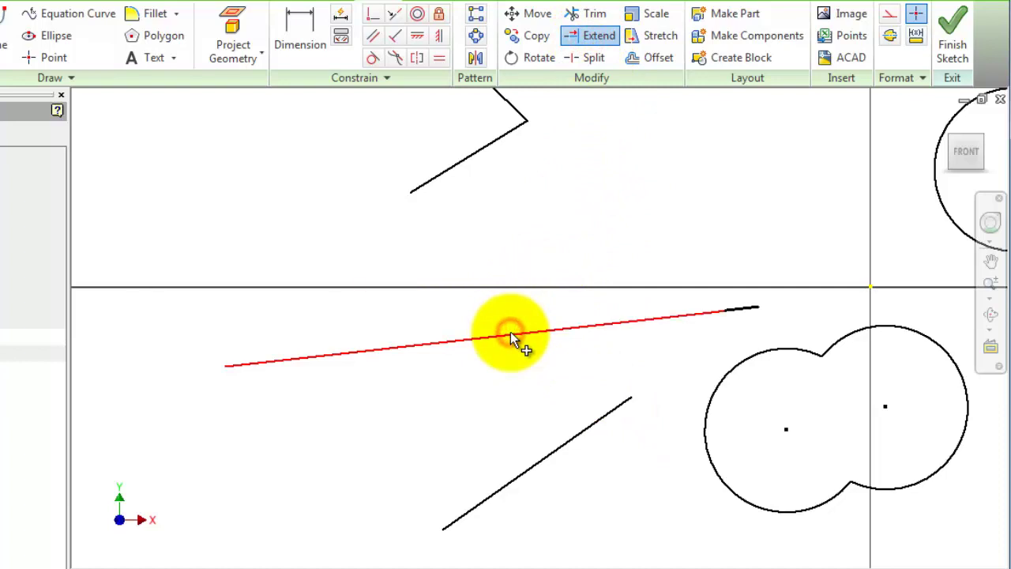
{"action": "left_click", "coordinate": [598, 428]}
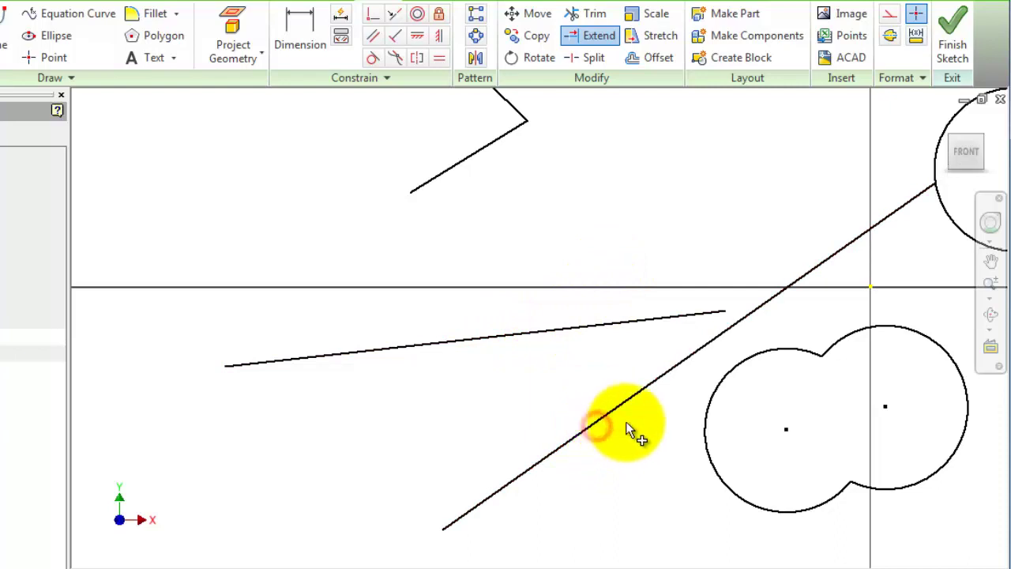
{"action": "left_click", "coordinate": [666, 323]}
{"action": "middle_click_drag", "start_coordinate": [704, 226], "coordinate": [444, 234]}
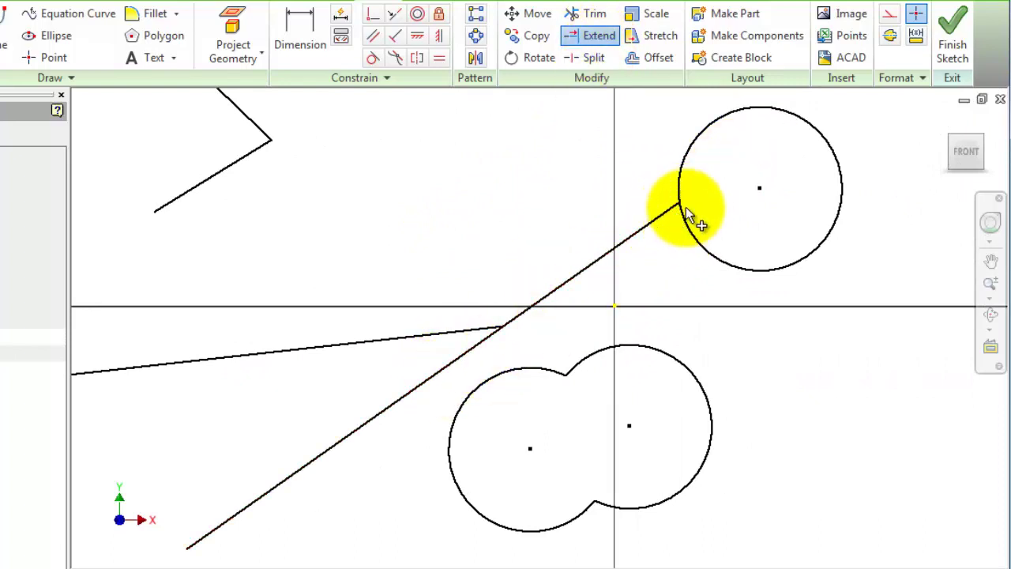
{"action": "left_click", "coordinate": [654, 225]}
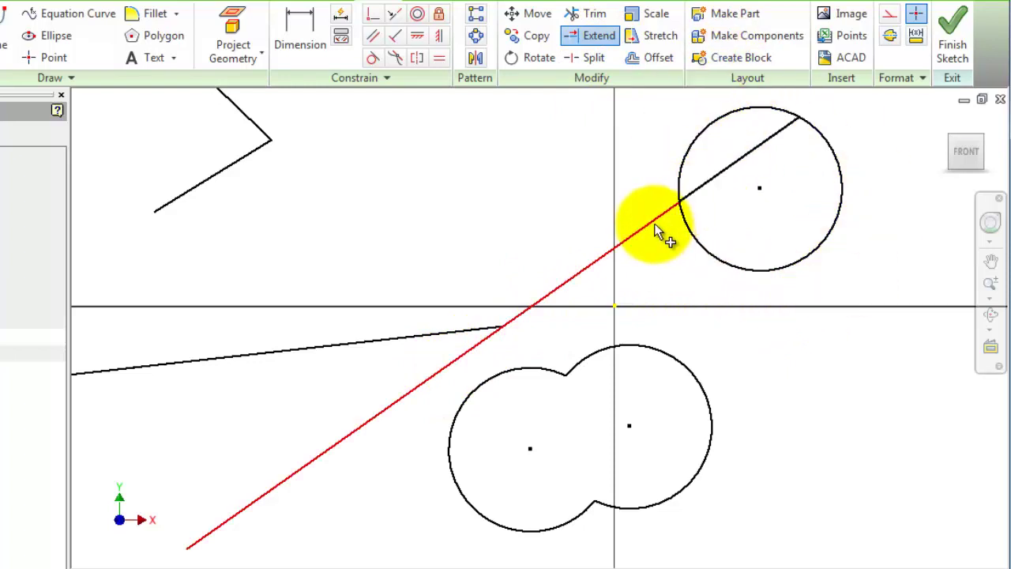
{"action": "left_click", "coordinate": [744, 152], "text": "ctrl"}
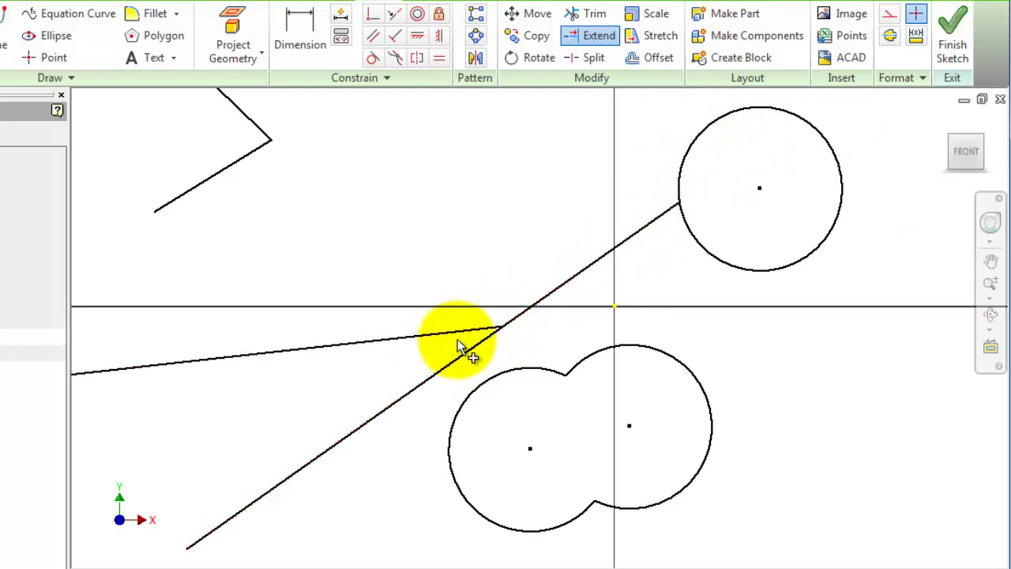
Trim the diagonal beyond the intersection to leave a sharp wedge point.
{"action": "left_click", "coordinate": [591, 13]}
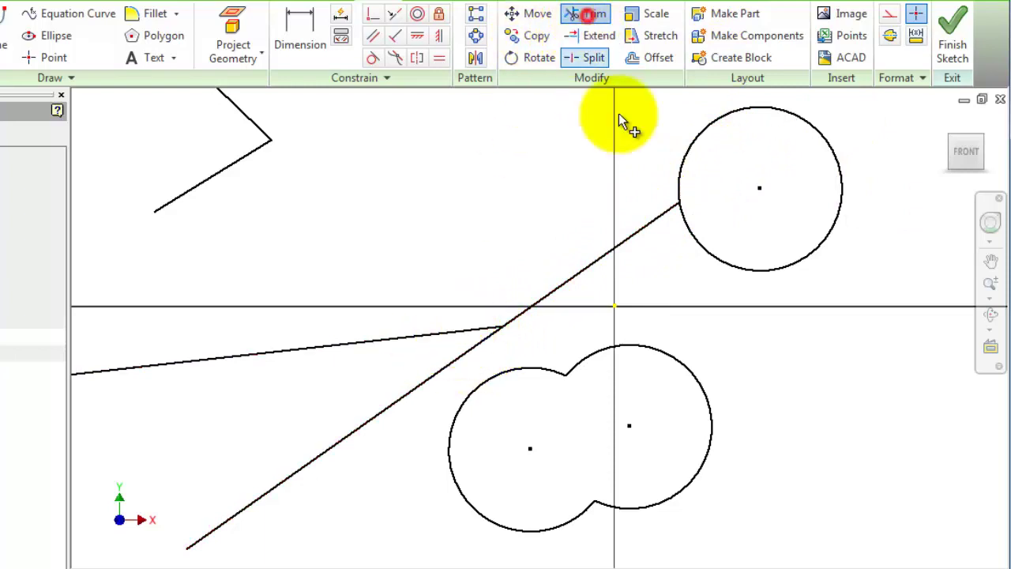
{"action": "left_click", "coordinate": [586, 270]}
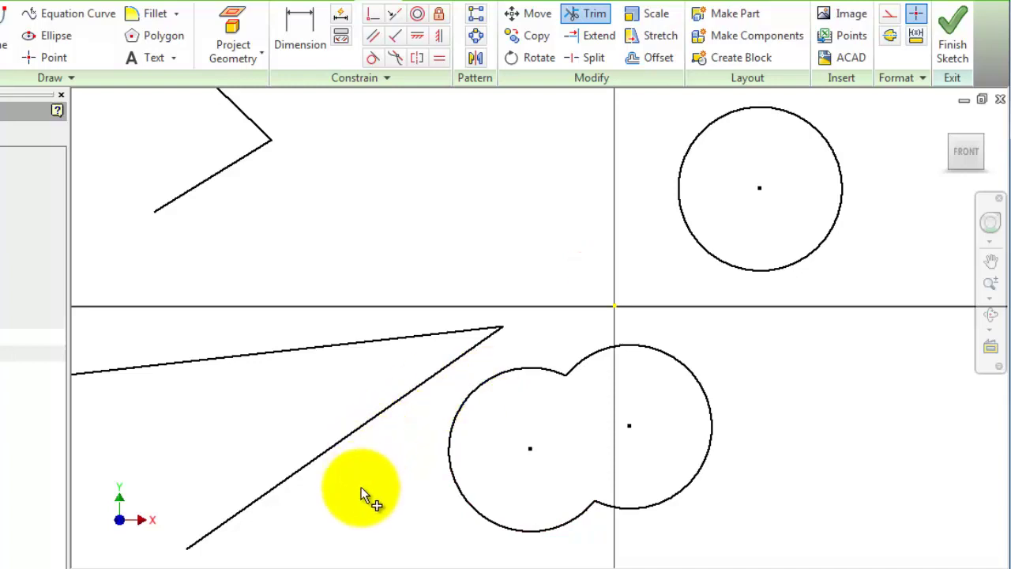
{"action": "mouse_move", "coordinate": [402, 474]}
{"action": "middle_mouse_down"}
{"action": "mouse_move", "coordinate": [609, 395]}
{"action": "mouse_move", "coordinate": [574, 421]}
{"action": "middle_mouse_up"}
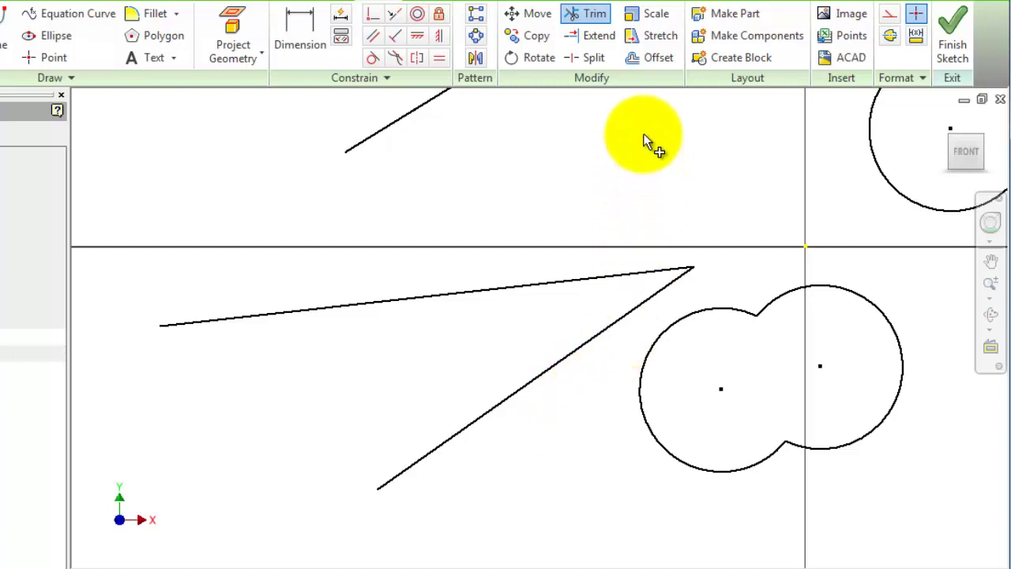
Scale both arcs of the double-circle outline down by about 0.37 from a base point below.
{"action": "left_click", "coordinate": [656, 14]}
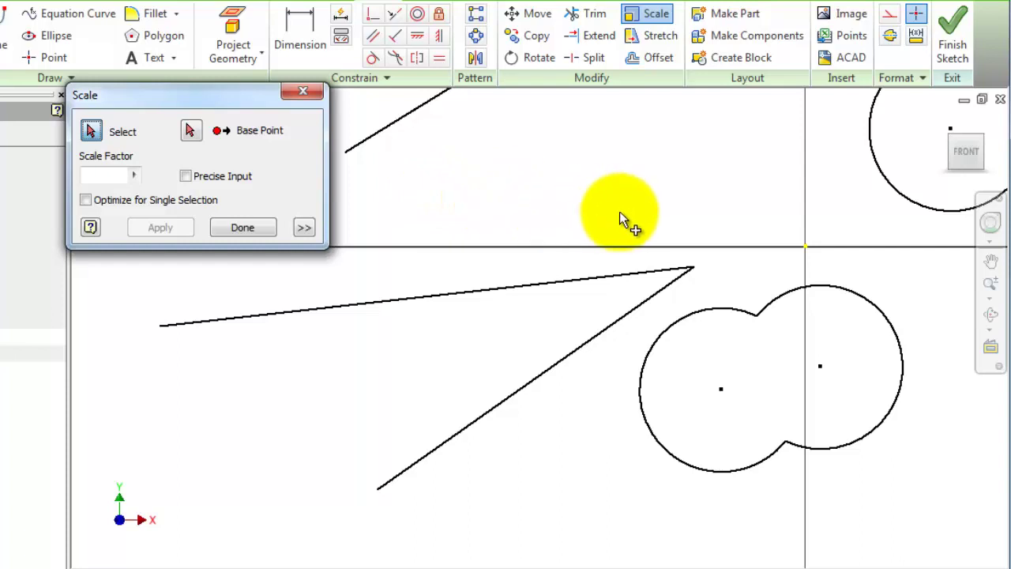
{"action": "middle_click_drag", "start_coordinate": [620, 211], "coordinate": [425, 117]}
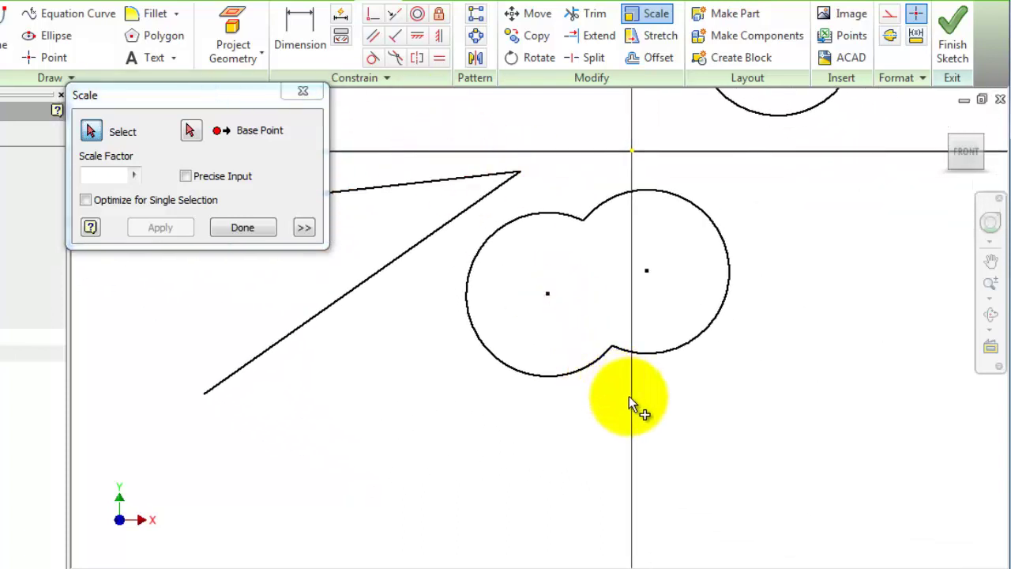
{"action": "middle_click_drag", "start_coordinate": [630, 404], "coordinate": [634, 366]}
{"action": "left_click", "coordinate": [343, 280]}
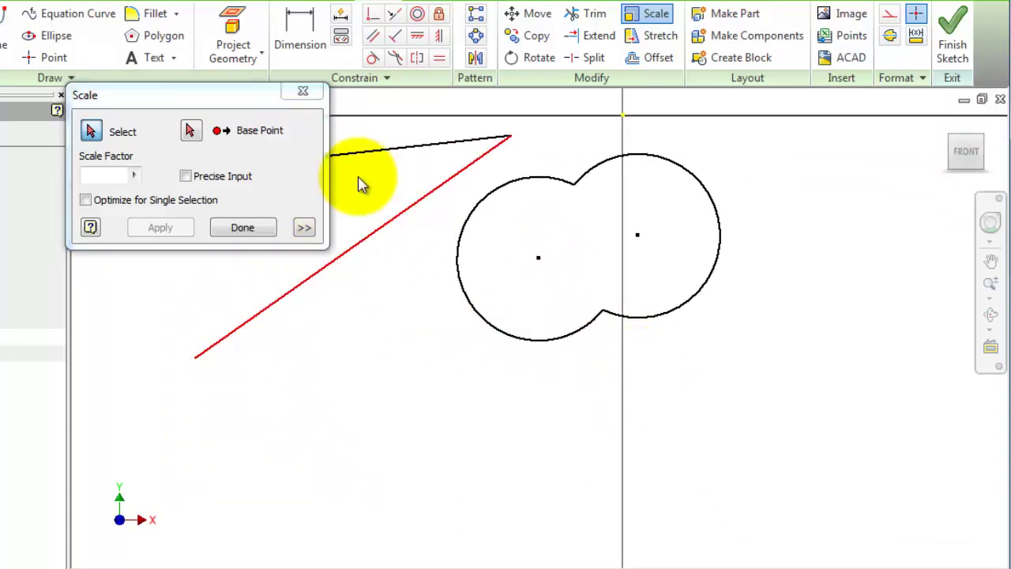
{"action": "left_click", "coordinate": [190, 130]}
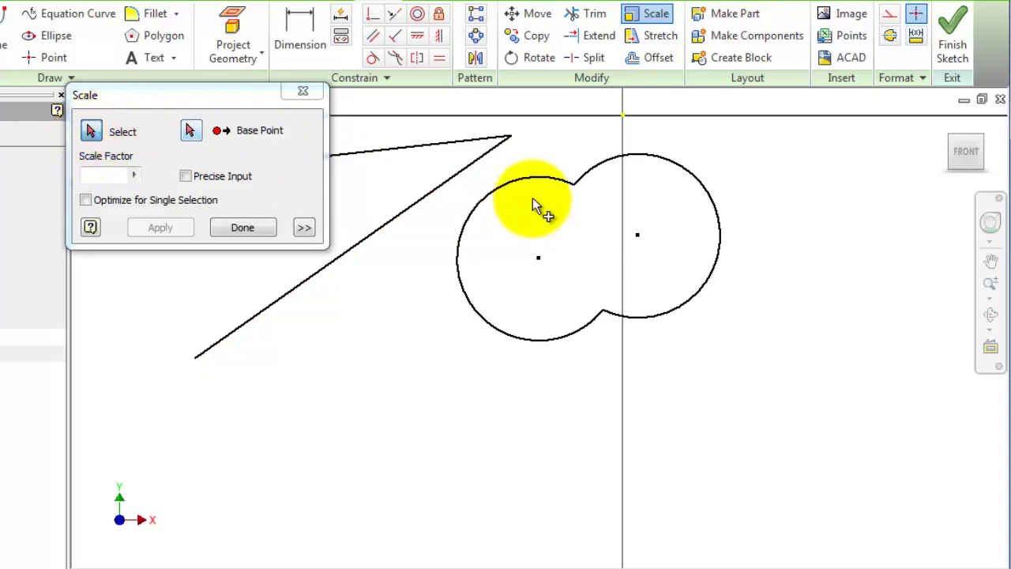
{"action": "left_click", "coordinate": [559, 187]}
{"action": "left_click", "coordinate": [589, 170]}
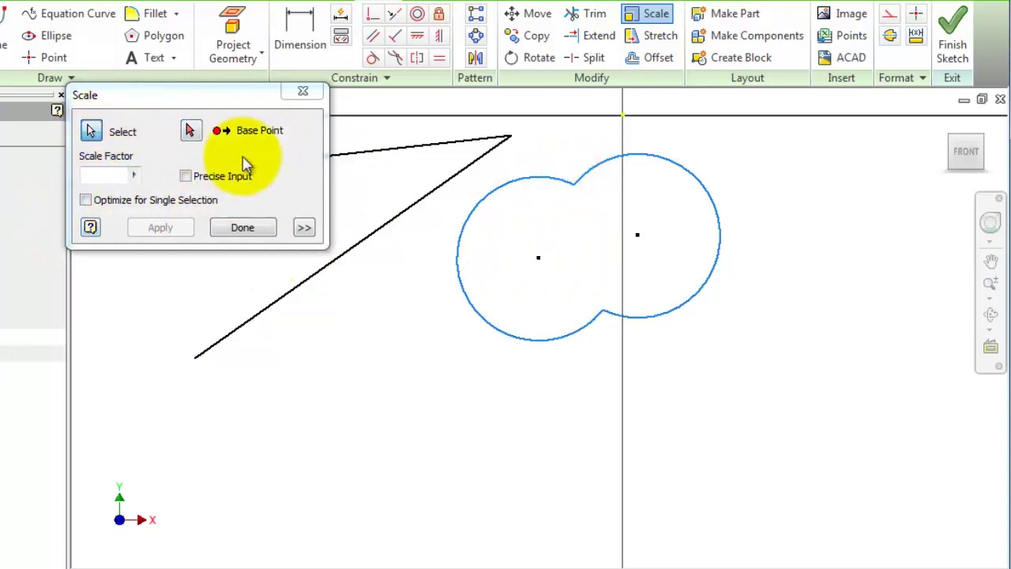
{"action": "left_click", "coordinate": [191, 132]}
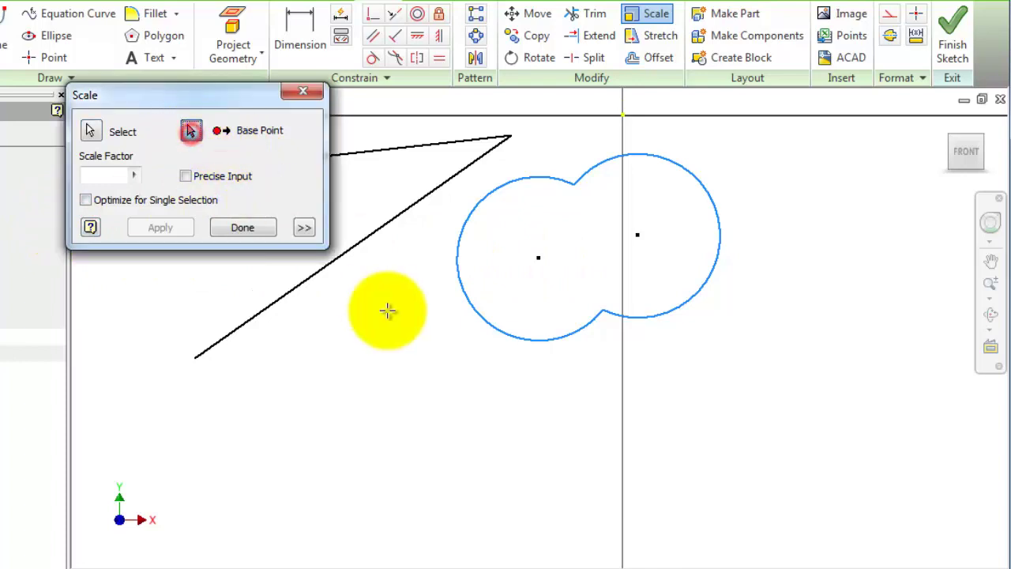
{"action": "left_click", "coordinate": [587, 476]}
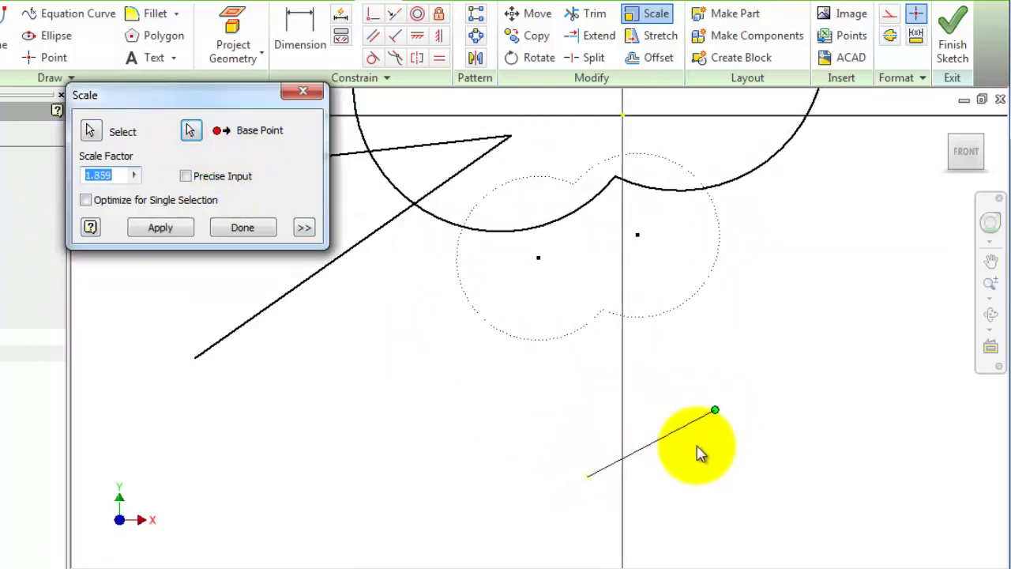
{"action": "scroll", "coordinate": [703, 462], "scroll_direction": "down", "scroll_amount": 2}
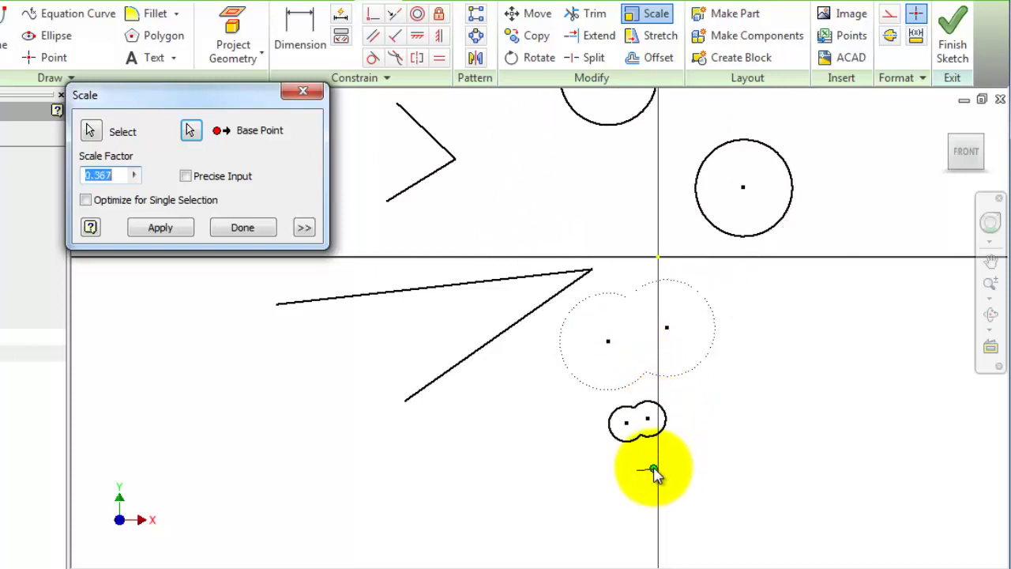
{"action": "left_click", "coordinate": [648, 459]}
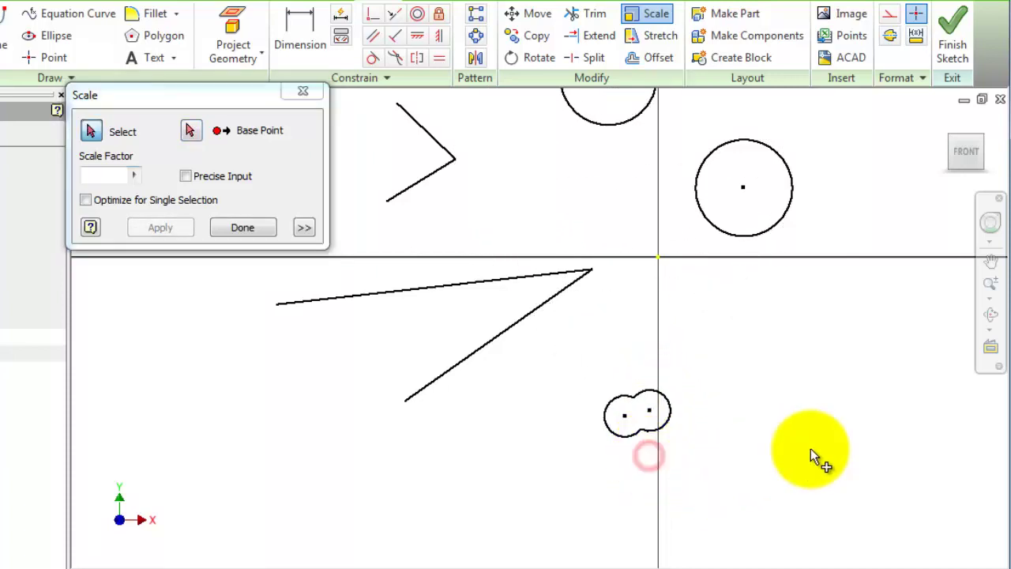
{"action": "left_click", "coordinate": [258, 231]}
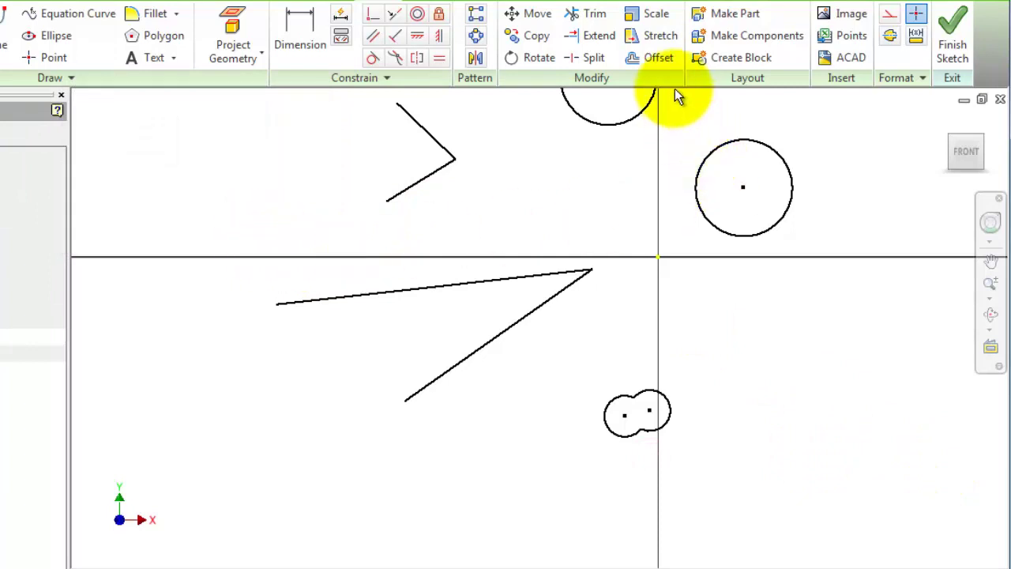
Stretch both sloped wedge lines so their shared tip moves further left and lower.
{"action": "left_click", "coordinate": [654, 41]}
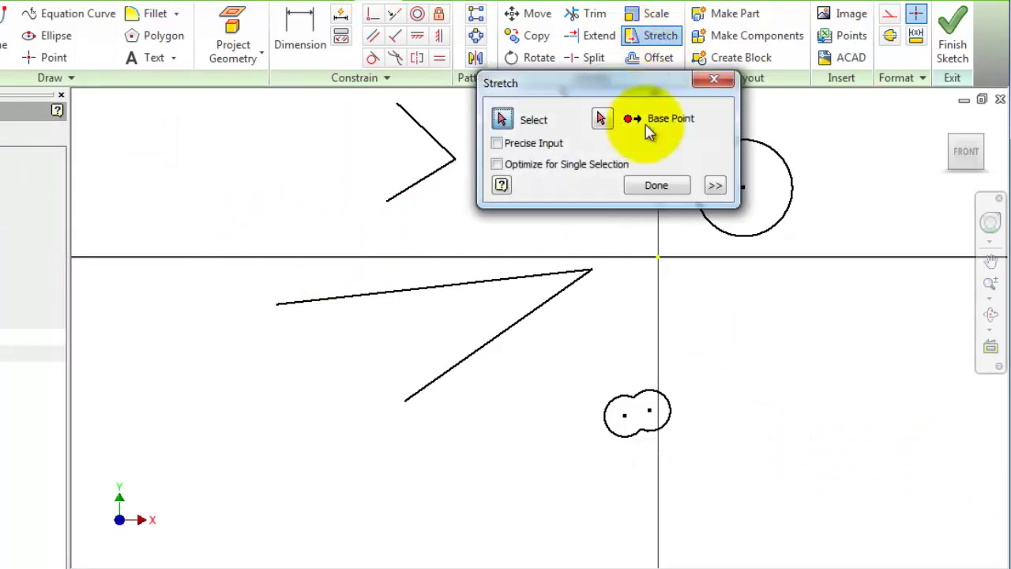
{"action": "left_click", "coordinate": [429, 288]}
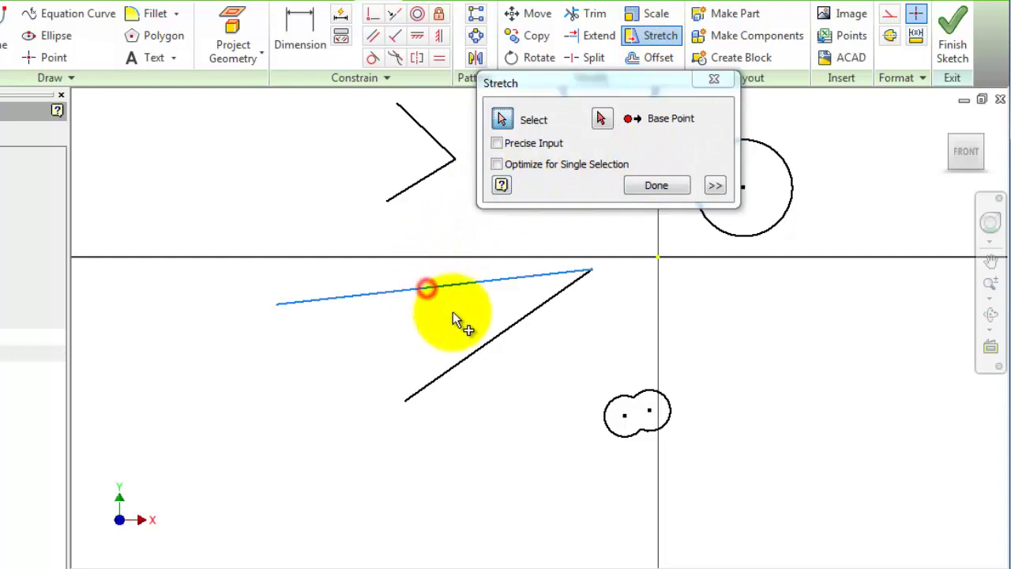
{"action": "left_click", "coordinate": [491, 340]}
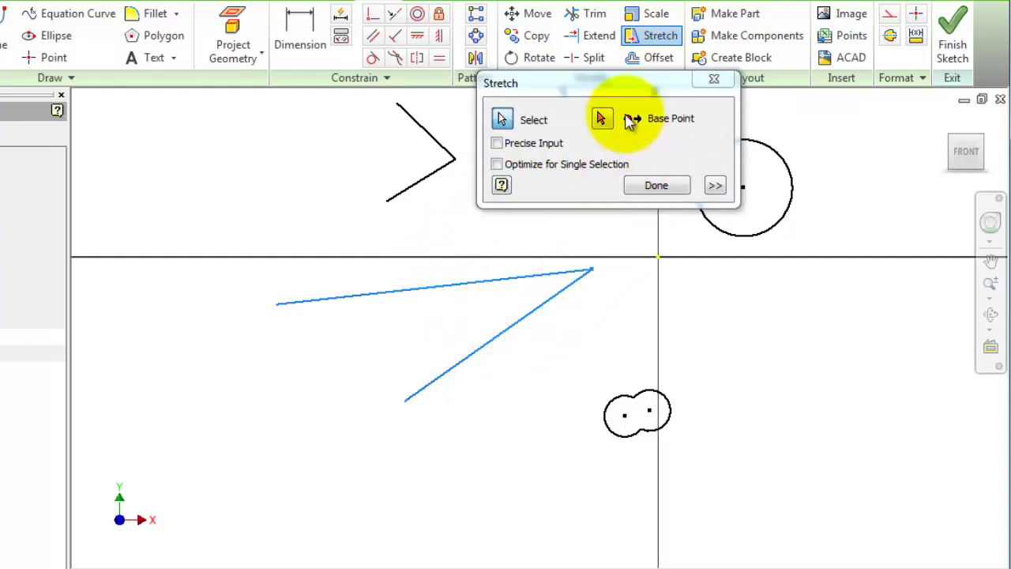
{"action": "left_click", "coordinate": [601, 119]}
{"action": "left_click", "coordinate": [459, 336]}
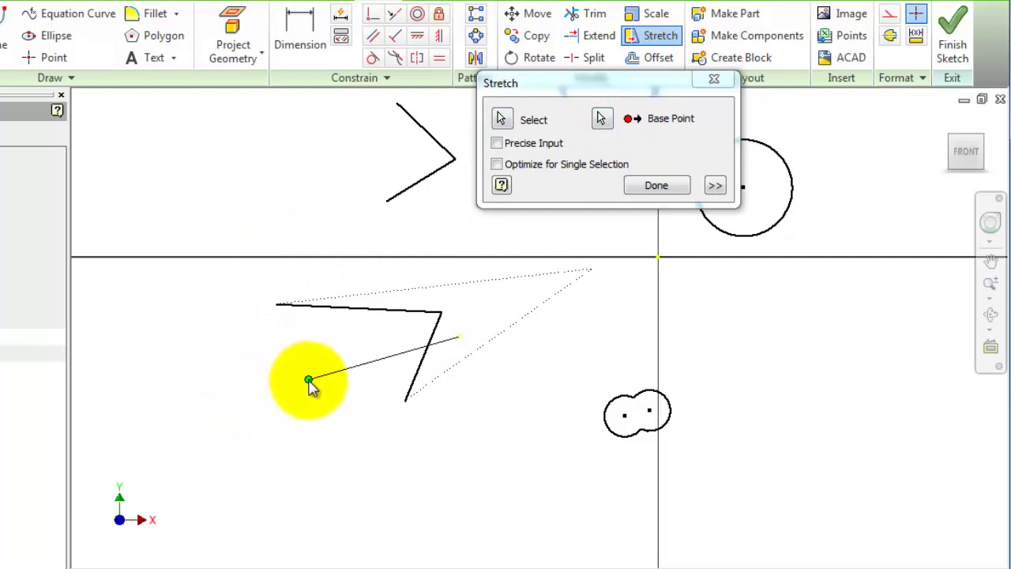
{"action": "left_click", "coordinate": [308, 380]}
{"action": "left_click", "coordinate": [661, 190]}
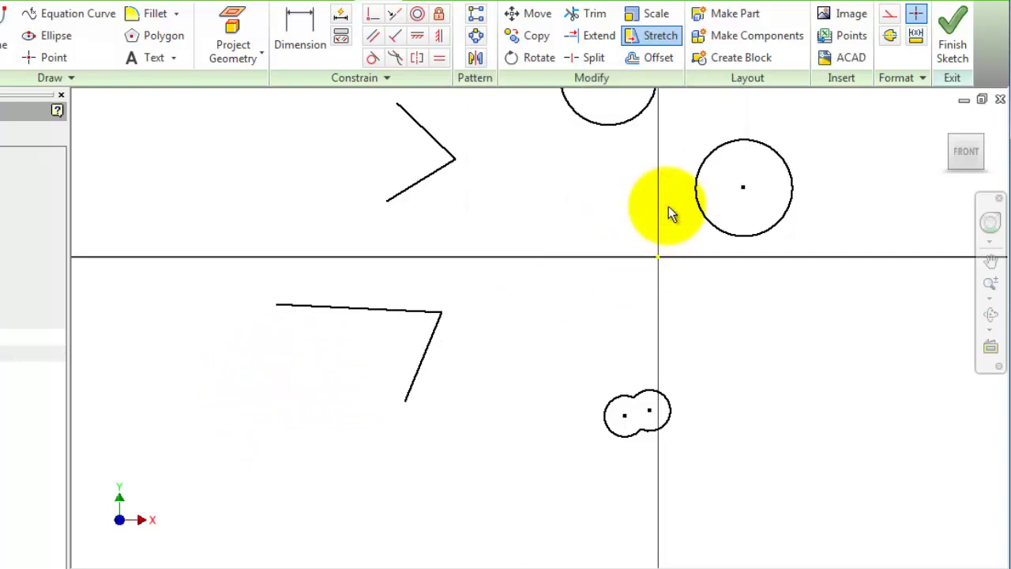
Offset the double-circle profile outward into a larger surrounding loop.
{"action": "left_click", "coordinate": [650, 64]}
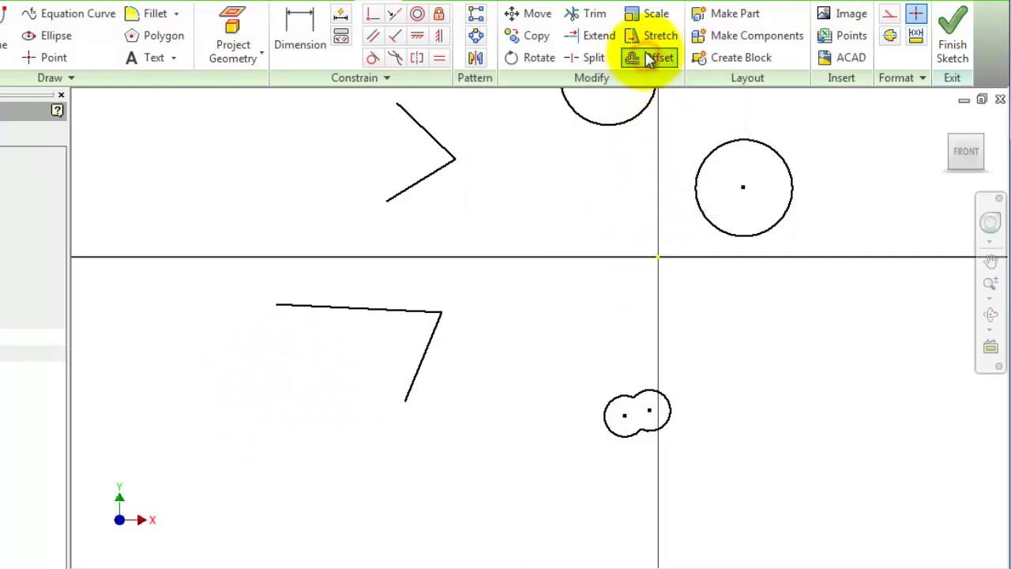
{"action": "scroll", "coordinate": [635, 456], "scroll_direction": "up", "scroll_amount": 3}
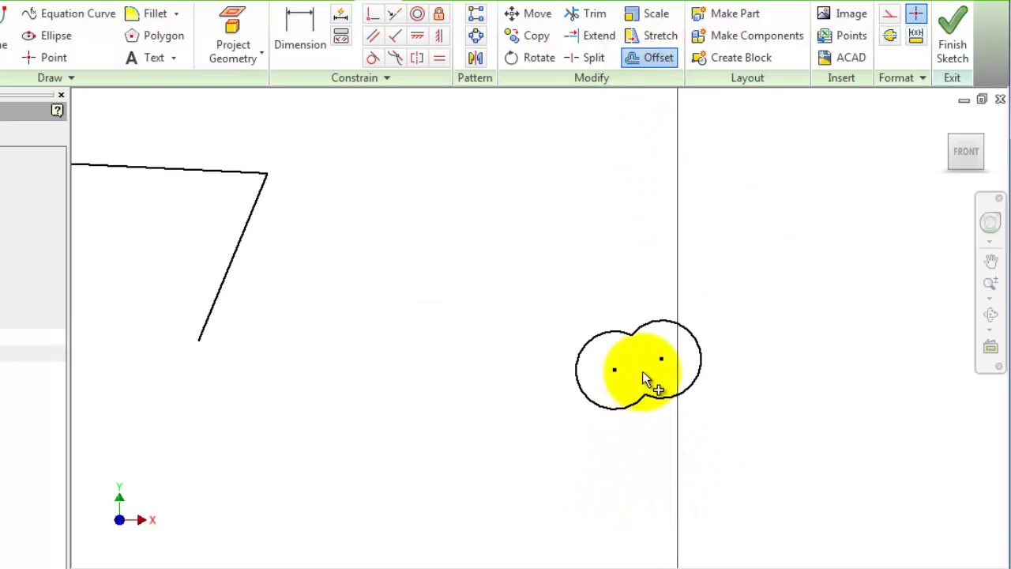
{"action": "scroll", "coordinate": [643, 372], "scroll_direction": "up", "scroll_amount": 3}
{"action": "scroll", "coordinate": [666, 306], "scroll_direction": "up", "scroll_amount": 3}
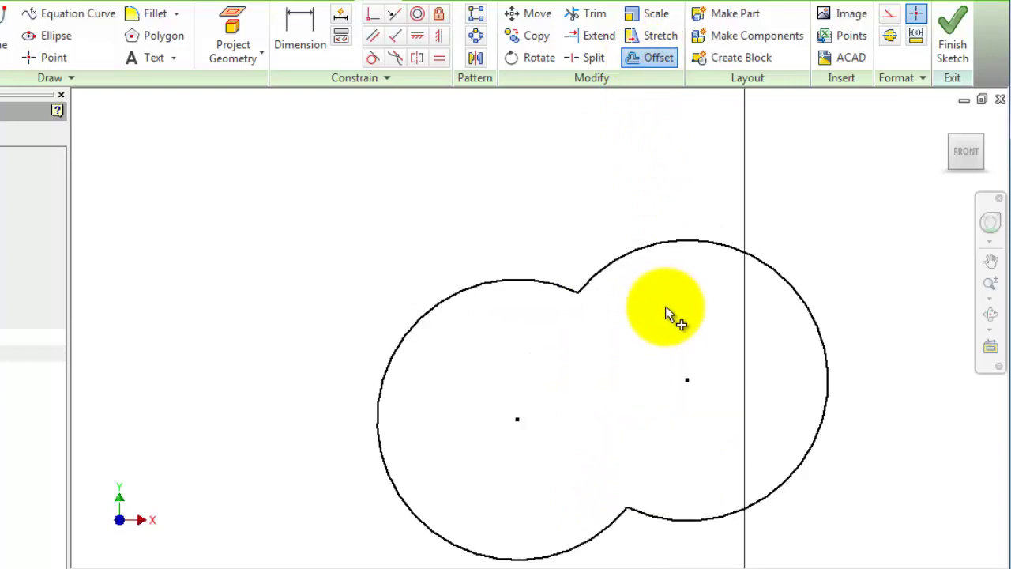
{"action": "left_click", "coordinate": [654, 251]}
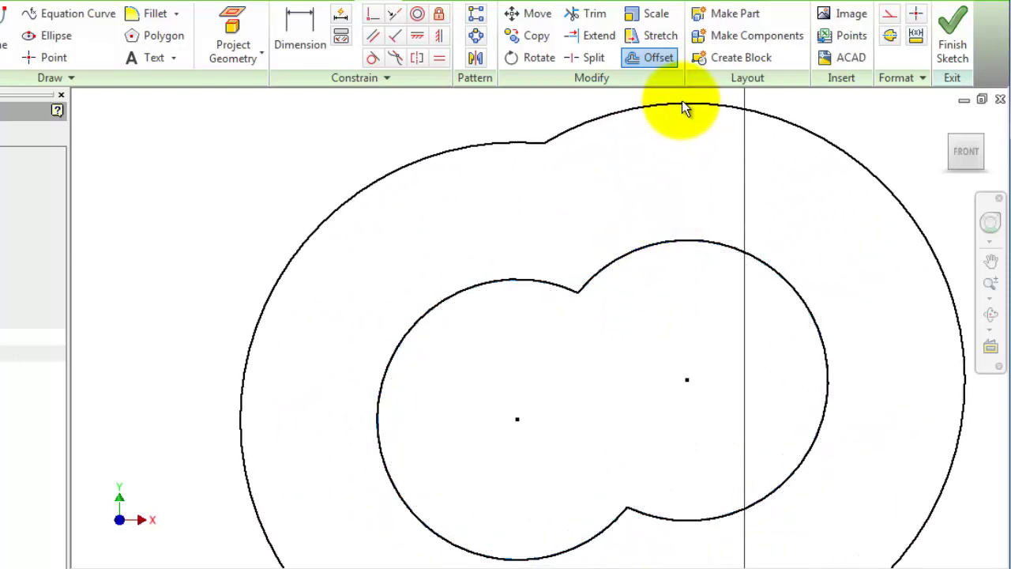
{"action": "left_click", "coordinate": [680, 116]}
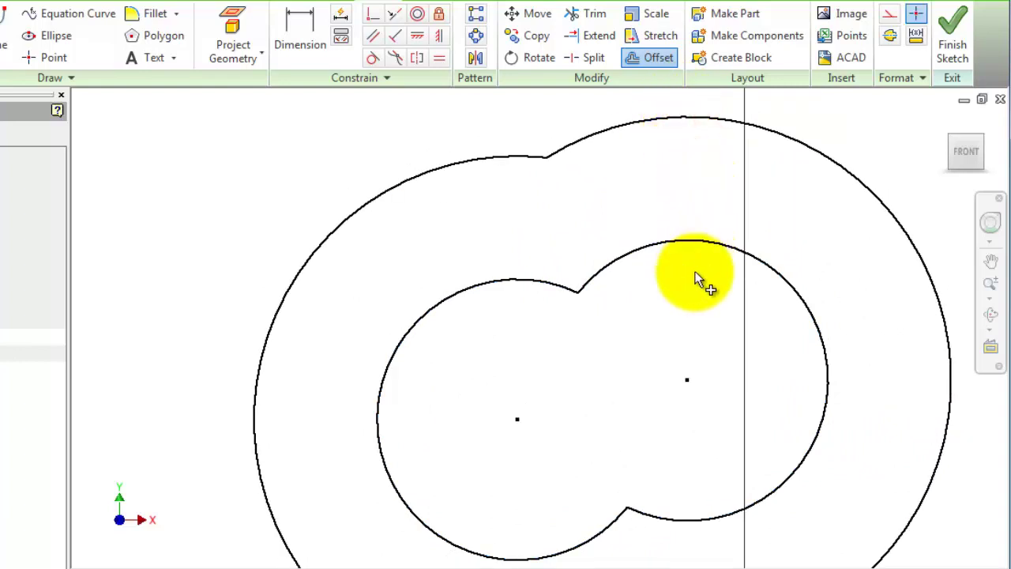
Pan and zoom to recentre the view on the concentric offset outlines.
{"action": "middle_click_drag", "start_coordinate": [602, 447], "coordinate": [615, 356]}
{"action": "scroll", "coordinate": [614, 356], "scroll_direction": "down", "scroll_amount": 3}
{"action": "scroll", "coordinate": [621, 361], "scroll_direction": "down", "scroll_amount": 3}
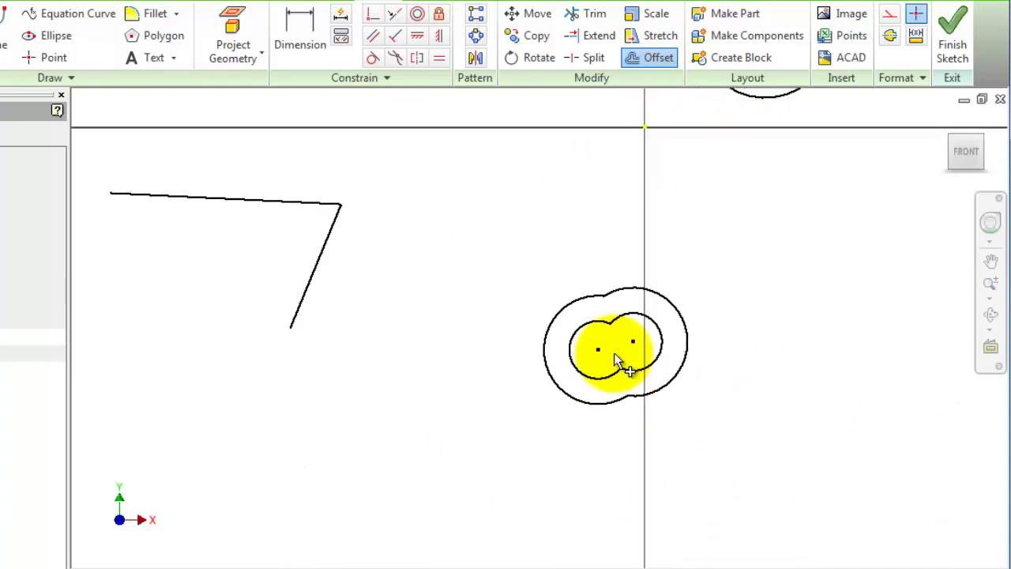
{"action": "scroll", "coordinate": [644, 249], "scroll_direction": "down", "scroll_amount": 2}
{"action": "mouse_move", "coordinate": [644, 247]}
{"action": "middle_mouse_down"}
{"action": "mouse_move", "coordinate": [598, 287]}
{"action": "mouse_move", "coordinate": [572, 402]}
{"action": "middle_mouse_up"}
{"action": "scroll", "coordinate": [582, 510], "scroll_direction": "up", "scroll_amount": 3}
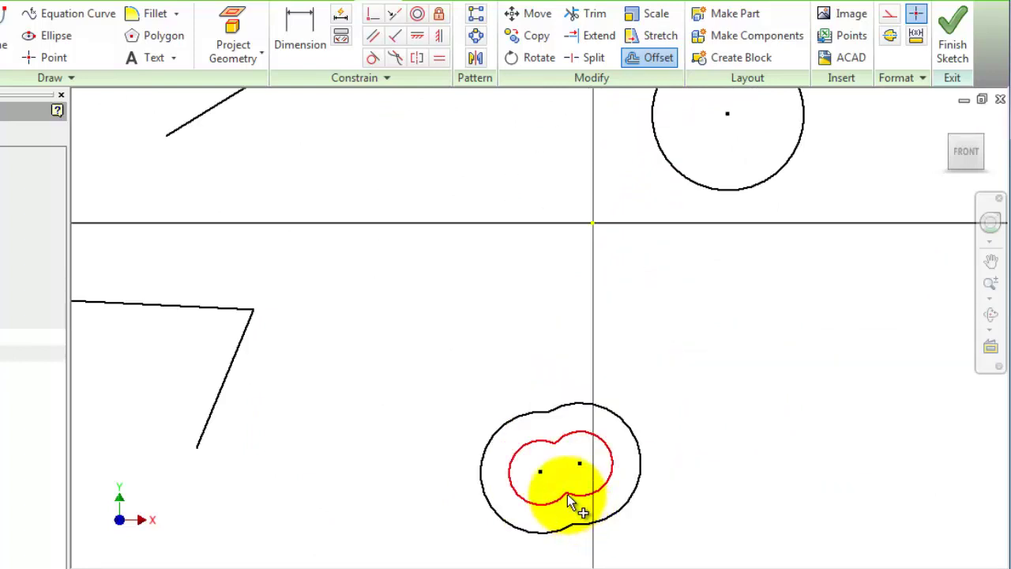
{"action": "scroll", "coordinate": [565, 485], "scroll_direction": "up", "scroll_amount": 3}
{"action": "mouse_move", "coordinate": [506, 254]}
{"action": "middle_mouse_down"}
{"action": "mouse_move", "coordinate": [513, 323]}
{"action": "mouse_move", "coordinate": [564, 445]}
{"action": "mouse_move", "coordinate": [432, 293]}
{"action": "mouse_move", "coordinate": [448, 218]}
{"action": "middle_mouse_up"}
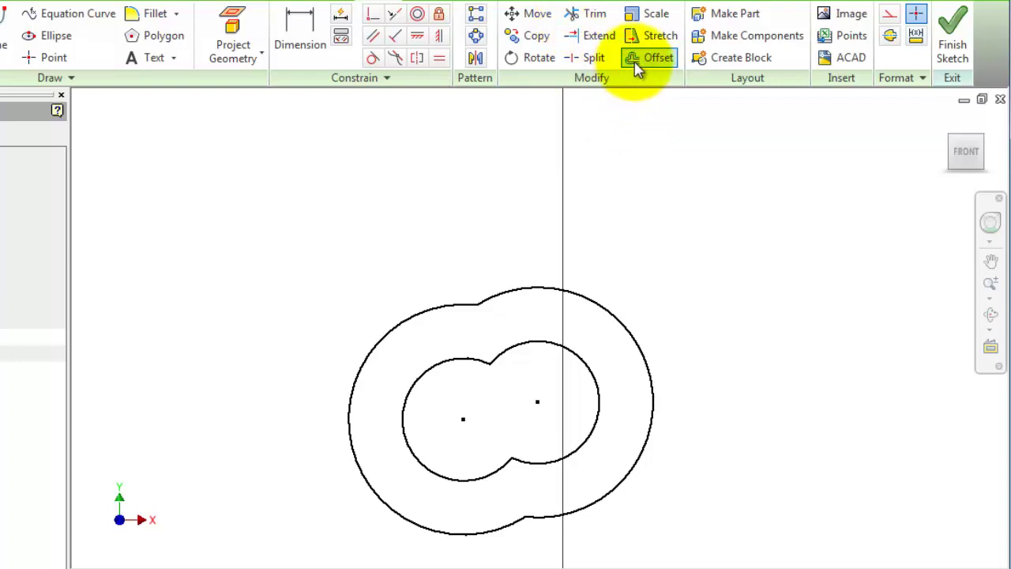
{"action": "scroll", "coordinate": [553, 237], "scroll_direction": "down", "scroll_amount": 3}
{"action": "scroll", "coordinate": [541, 221], "scroll_direction": "down", "scroll_amount": 3}
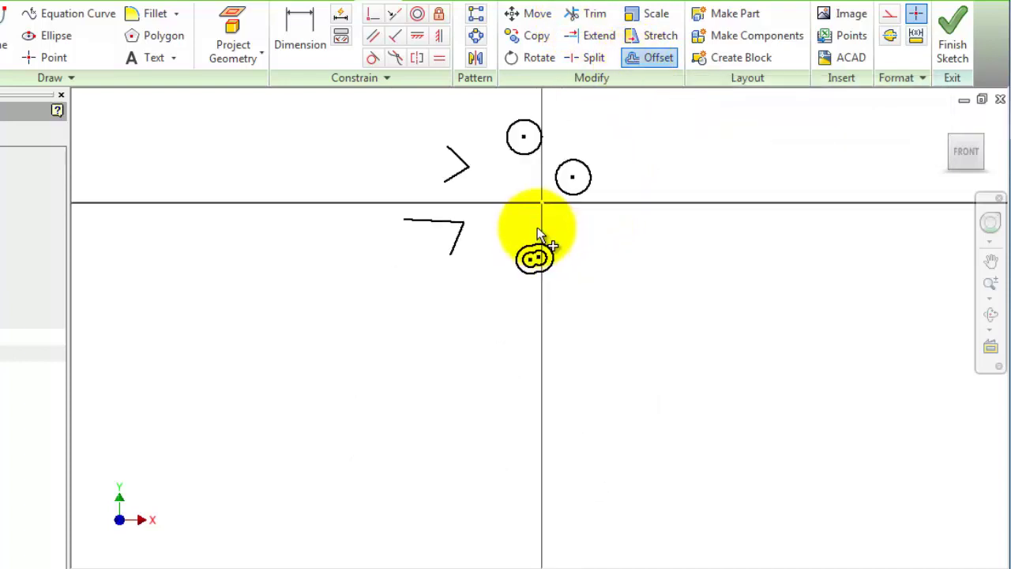
{"action": "scroll", "coordinate": [522, 198], "scroll_direction": "up", "scroll_amount": 4}
{"action": "scroll", "coordinate": [521, 190], "scroll_direction": "down", "scroll_amount": 2}
{"action": "scroll", "coordinate": [542, 169], "scroll_direction": "down", "scroll_amount": 2}
{"action": "middle_click_drag", "start_coordinate": [546, 173], "coordinate": [530, 244]}
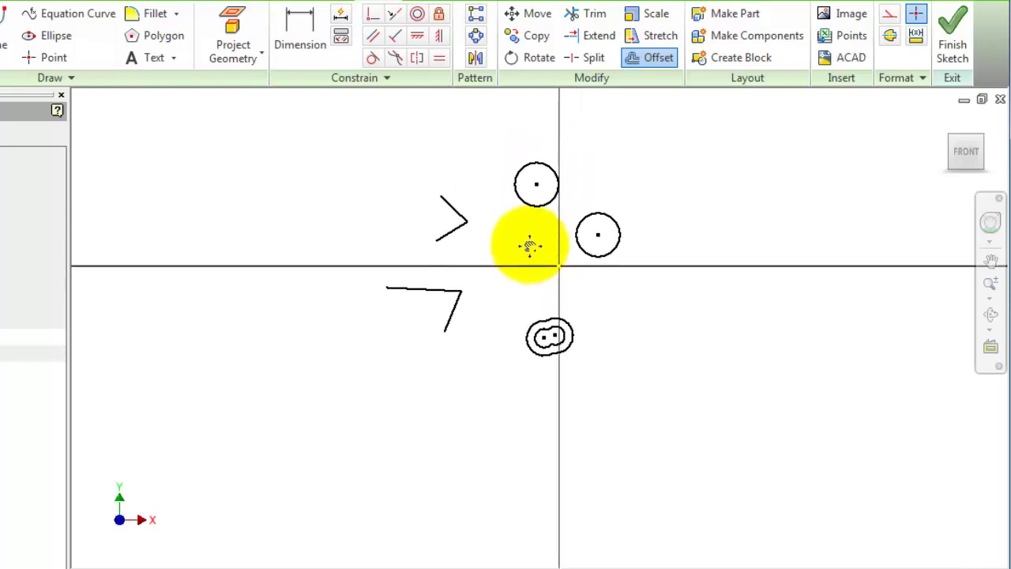
{"action": "scroll", "coordinate": [525, 266], "scroll_direction": "down", "scroll_amount": 2}
{"action": "scroll", "coordinate": [526, 261], "scroll_direction": "up", "scroll_amount": 1}
{"action": "scroll", "coordinate": [523, 256], "scroll_direction": "up", "scroll_amount": 2}
{"action": "scroll", "coordinate": [538, 229], "scroll_direction": "up", "scroll_amount": 2}
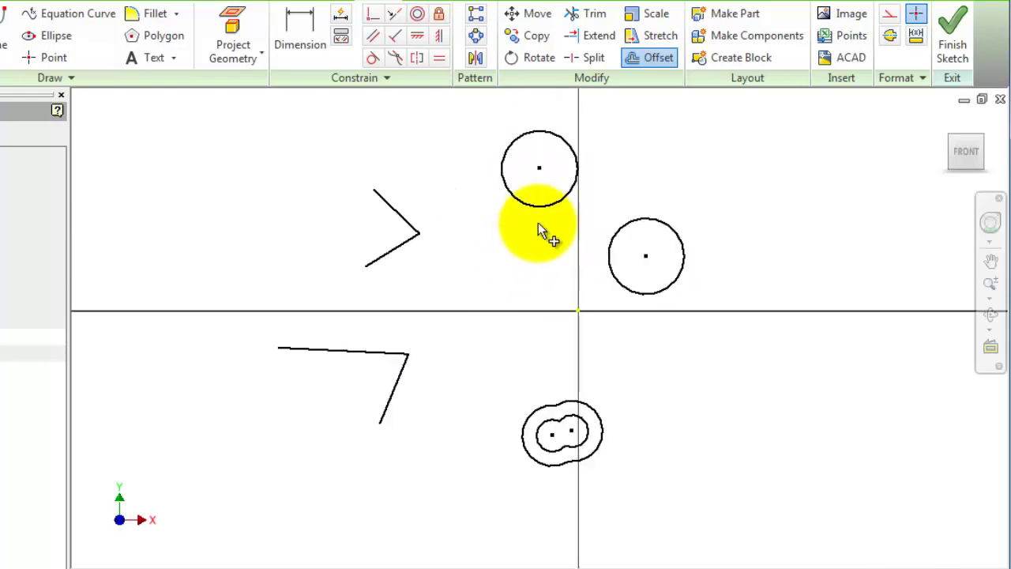
{"action": "scroll", "coordinate": [549, 207], "scroll_direction": "up", "scroll_amount": 3}
{"action": "mouse_move", "coordinate": [636, 340]}
{"action": "middle_mouse_down"}
{"action": "mouse_move", "coordinate": [600, 447]}
{"action": "mouse_move", "coordinate": [610, 466]}
{"action": "middle_mouse_up"}
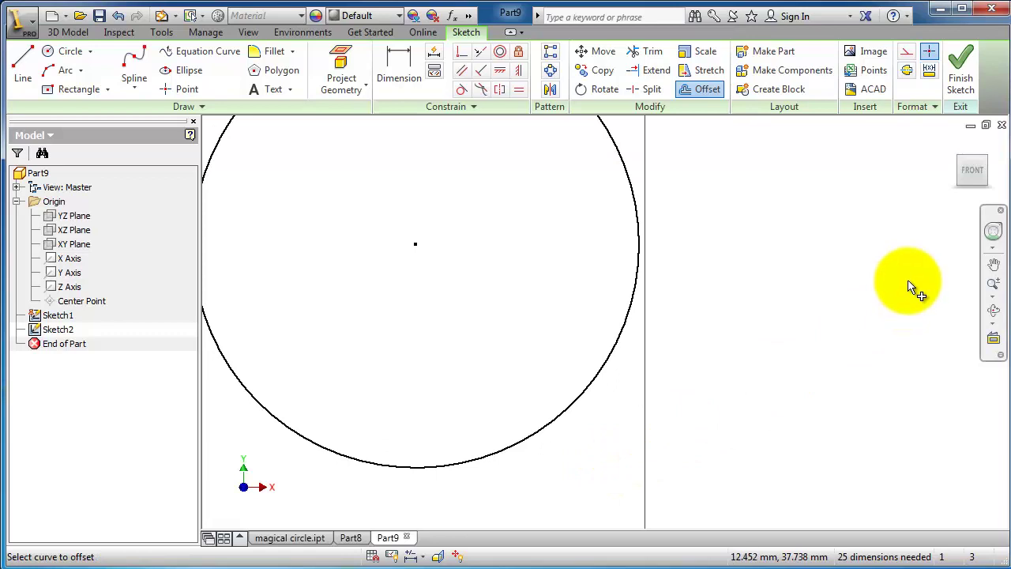
Finish Sketch2, keeping its geometry, and return to the 3D part environment.
{"action": "left_click", "coordinate": [965, 74]}
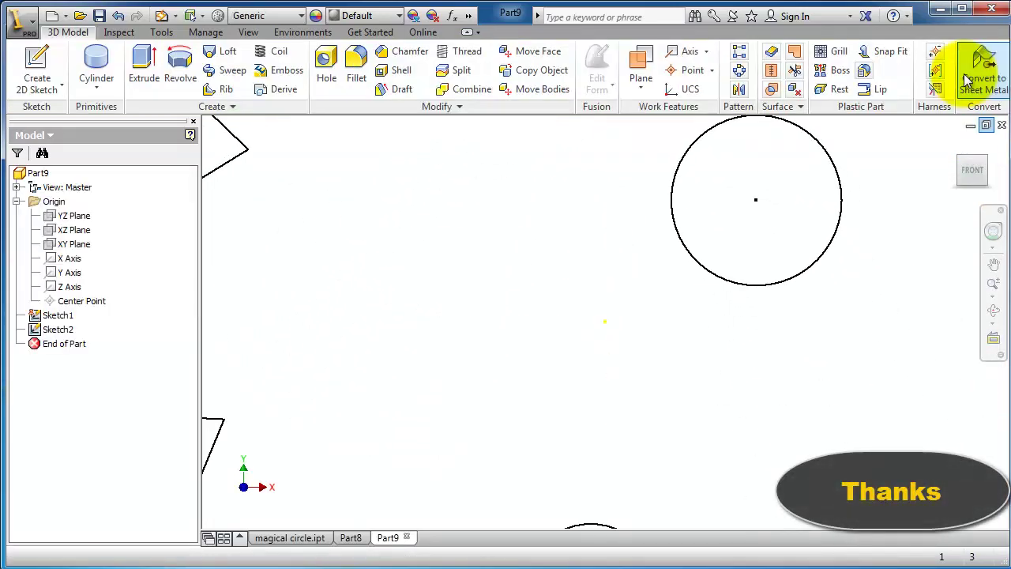